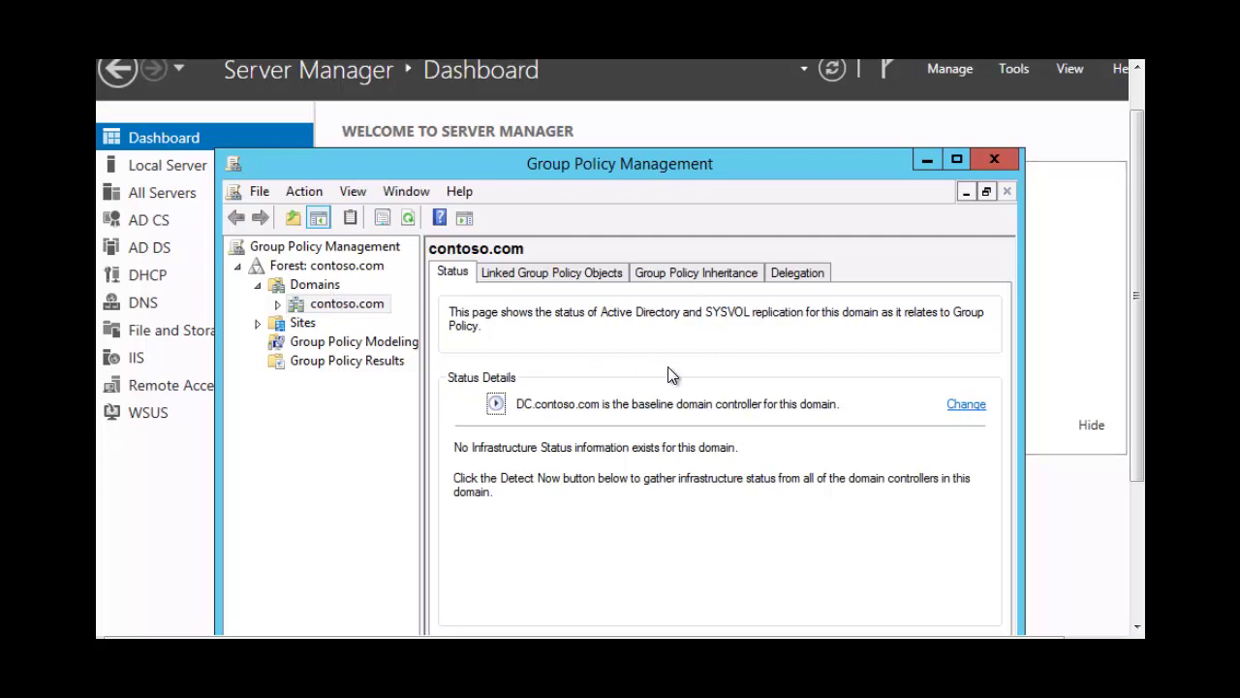
- Create a GPO named "software restriction policy for Finance" in contoso.com and link it to the Finance OU
{"action": "left_click", "coordinate": [278, 306]}
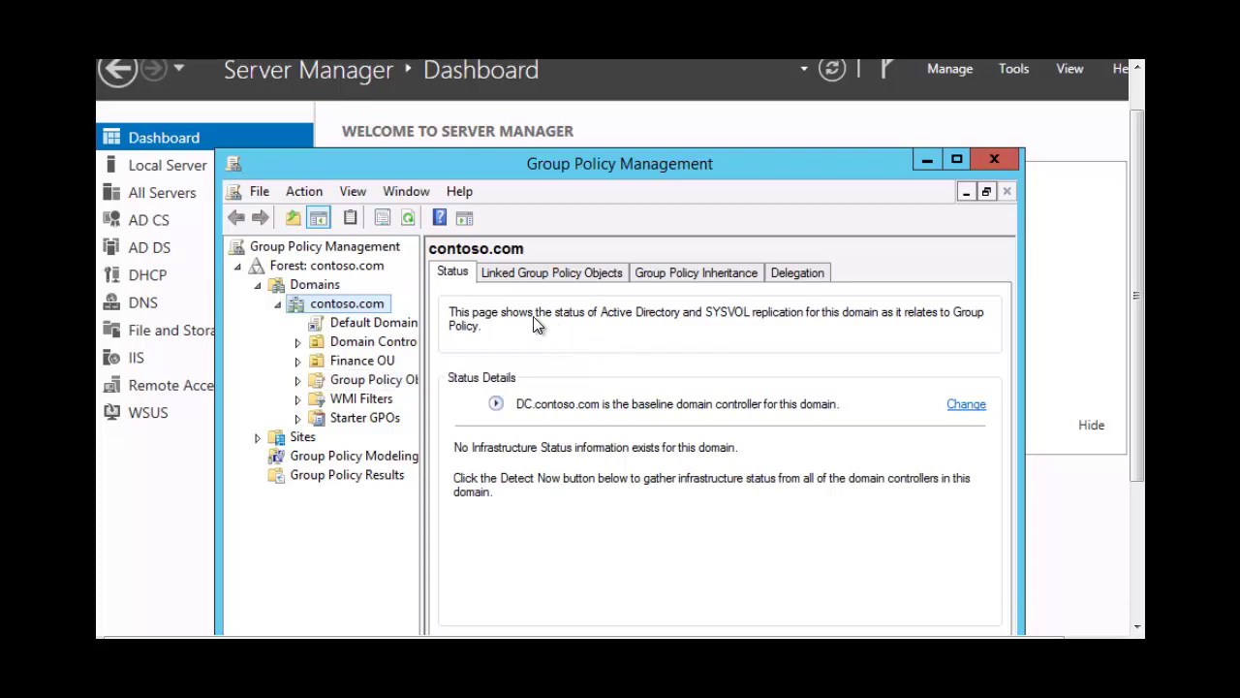
{"action": "right_click", "coordinate": [371, 365]}
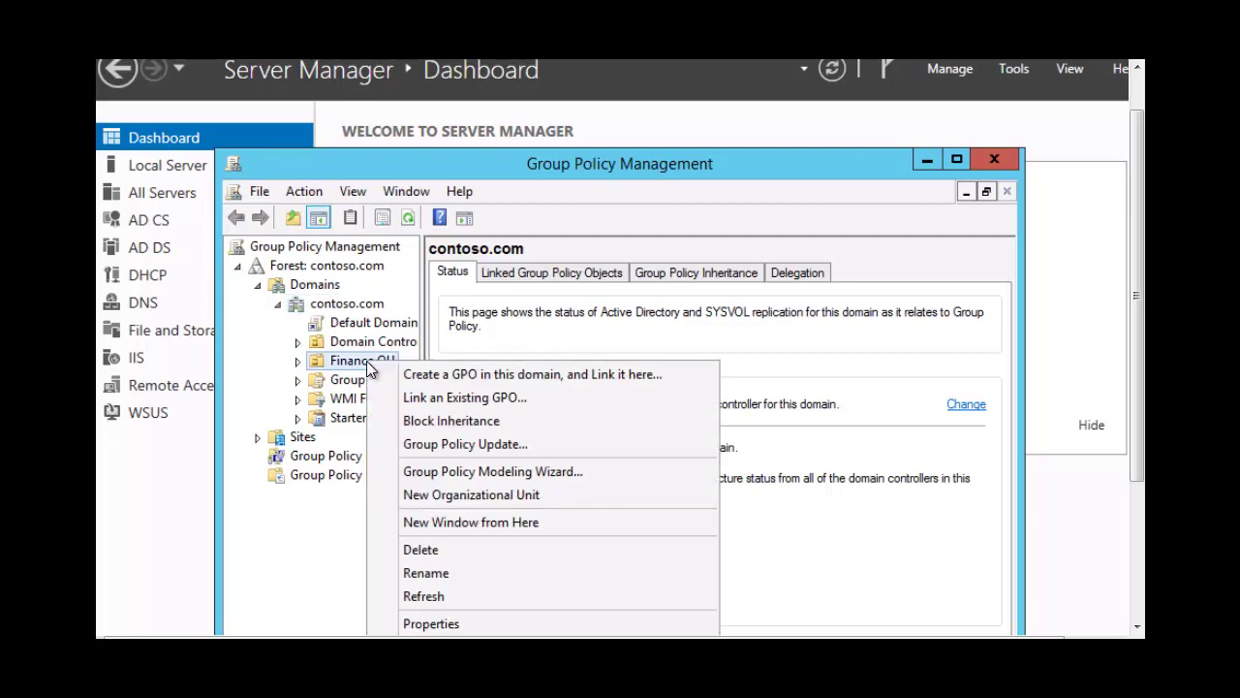
{"action": "left_click", "coordinate": [421, 376]}
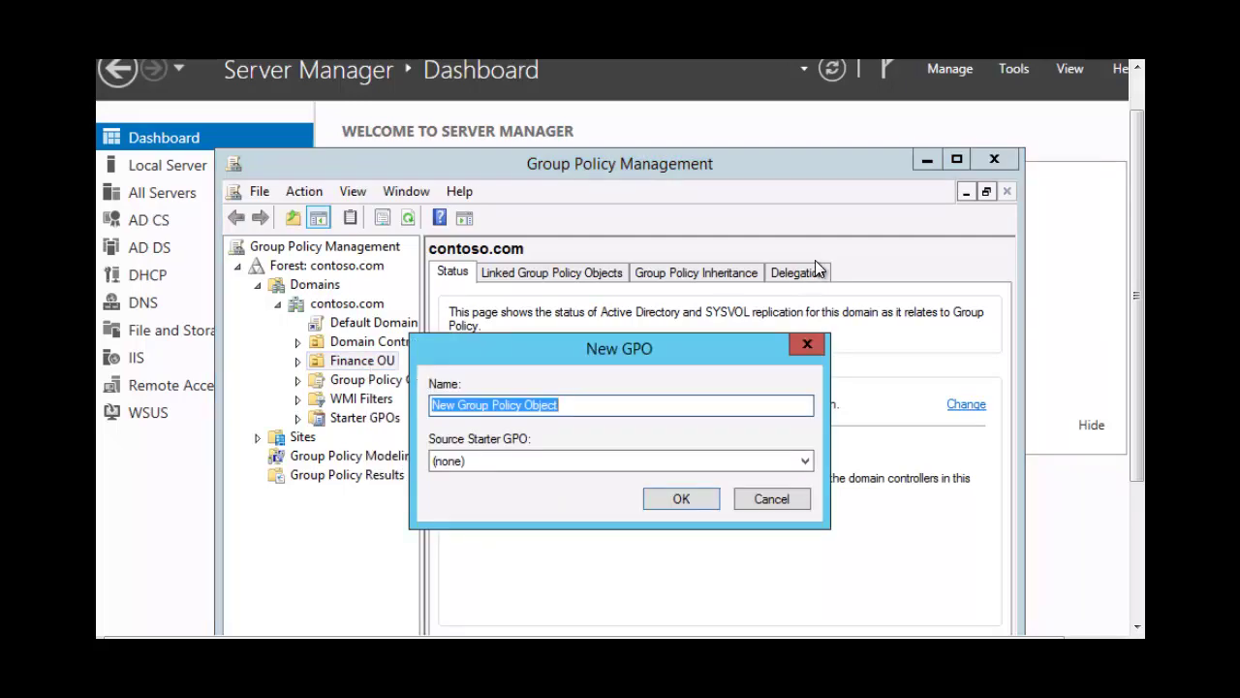
{"action": "type", "text": "soft"}
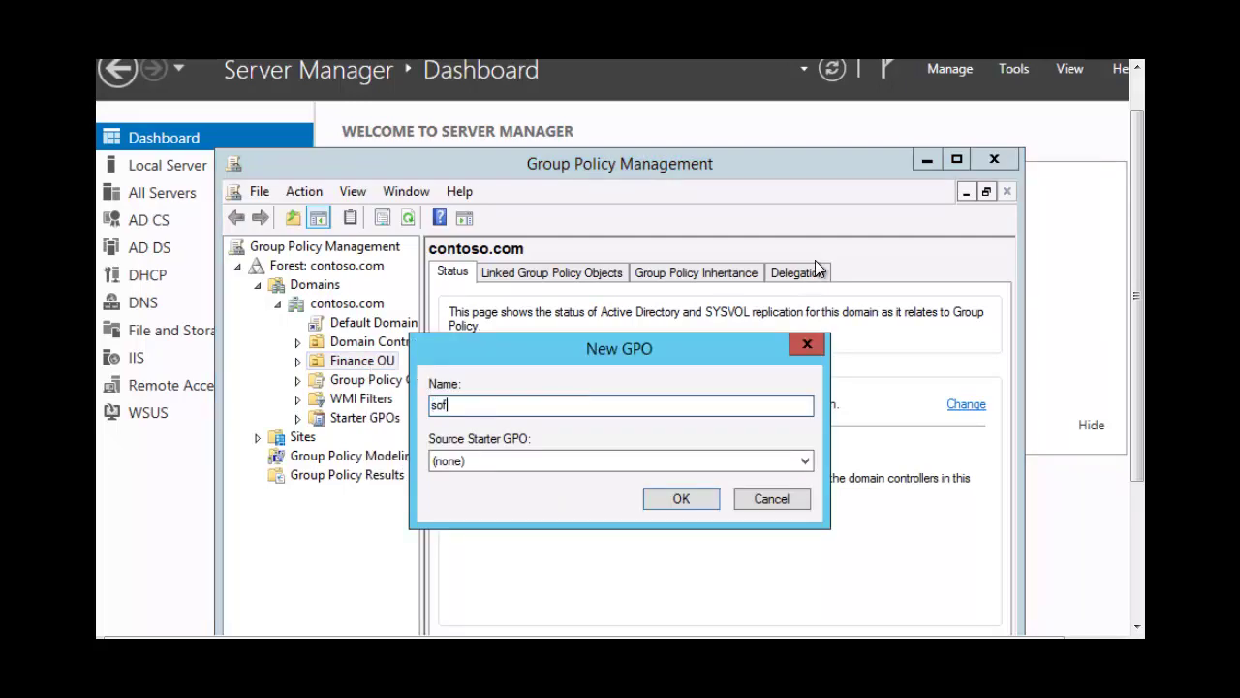
{"action": "type", "text": "wafe"}
{"action": "key", "text": "BackSpace"}
{"action": "key", "text": "BackSpace"}
{"action": "key", "text": "BackSpace"}
{"action": "type", "text": "re restriction policy for "}
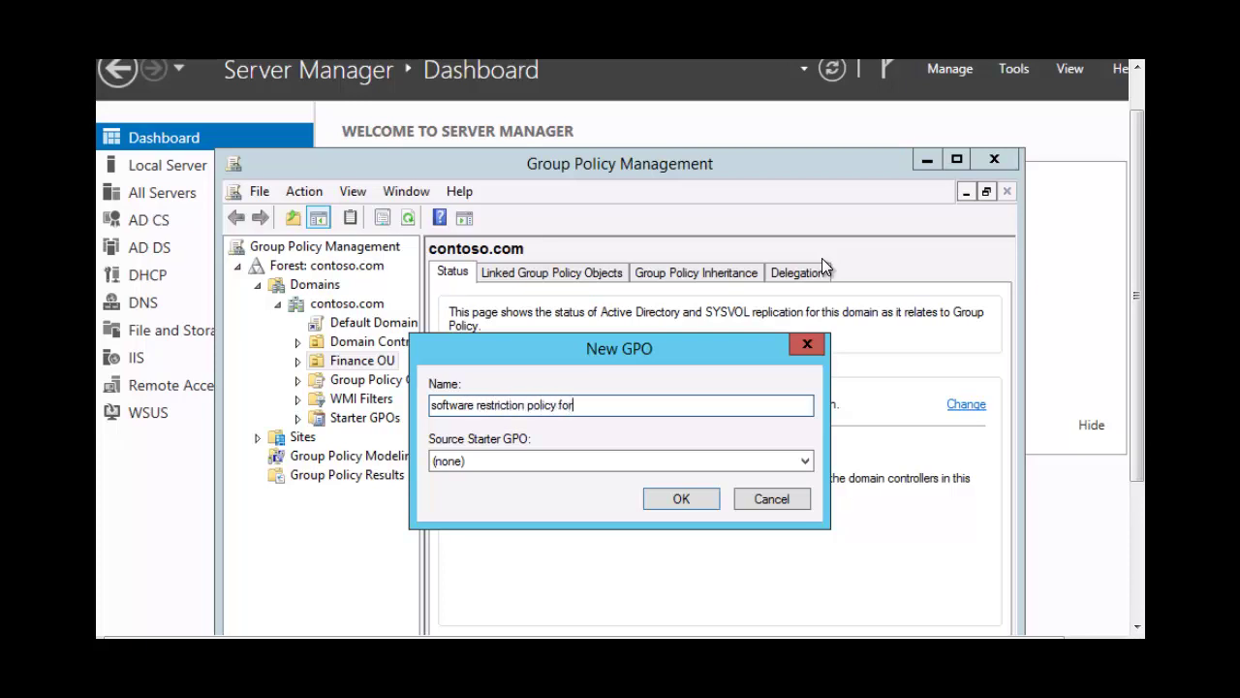
{"action": "type", "text": "Finance"}
{"action": "left_click", "coordinate": [682, 499]}
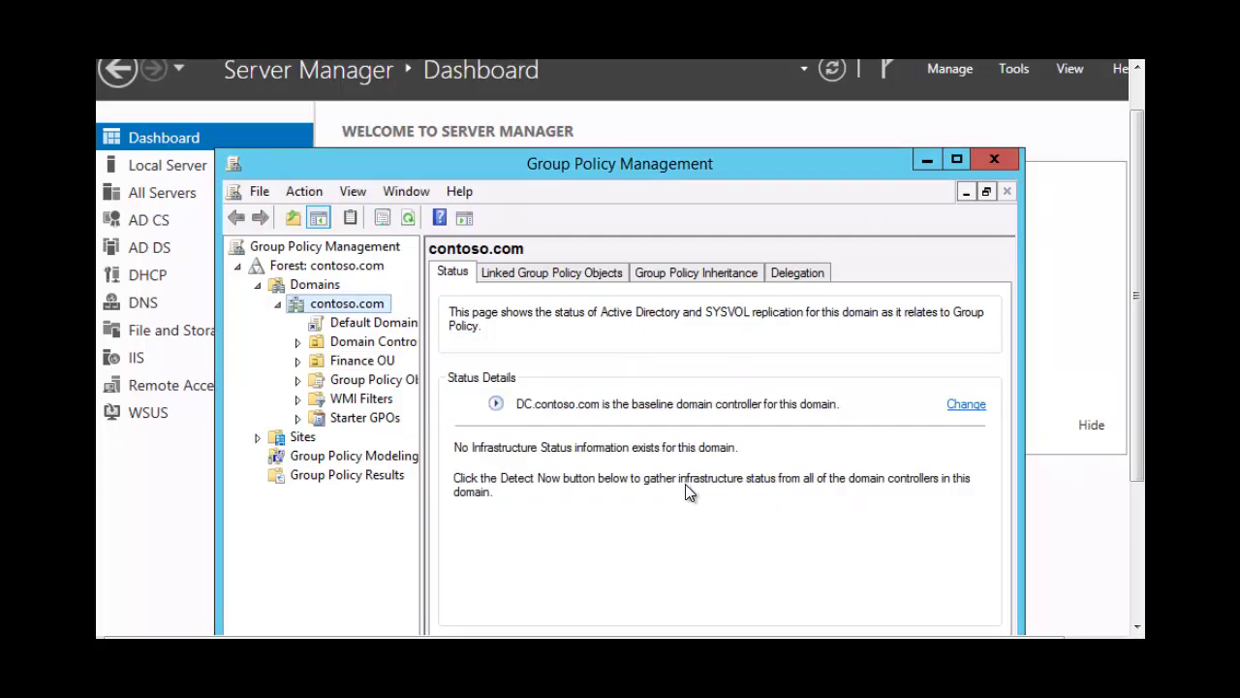
- Open the GPO linked under the Finance OU for editing
{"action": "left_click", "coordinate": [297, 361]}
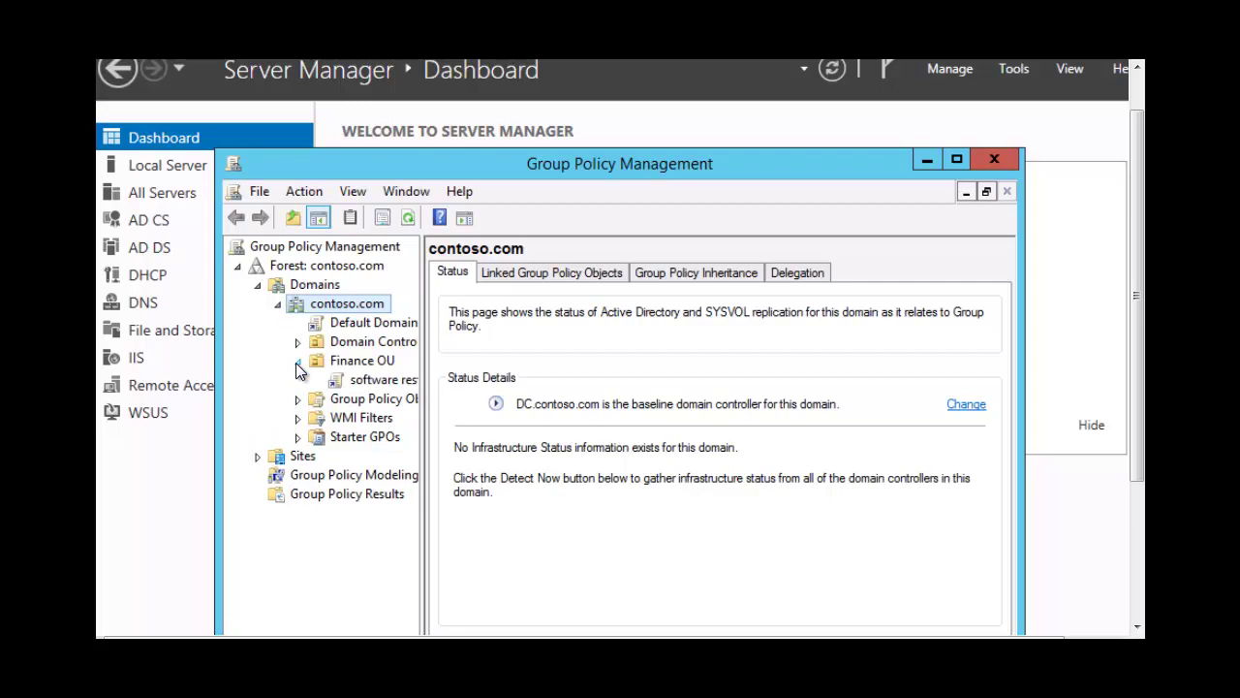
{"action": "right_click", "coordinate": [375, 377]}
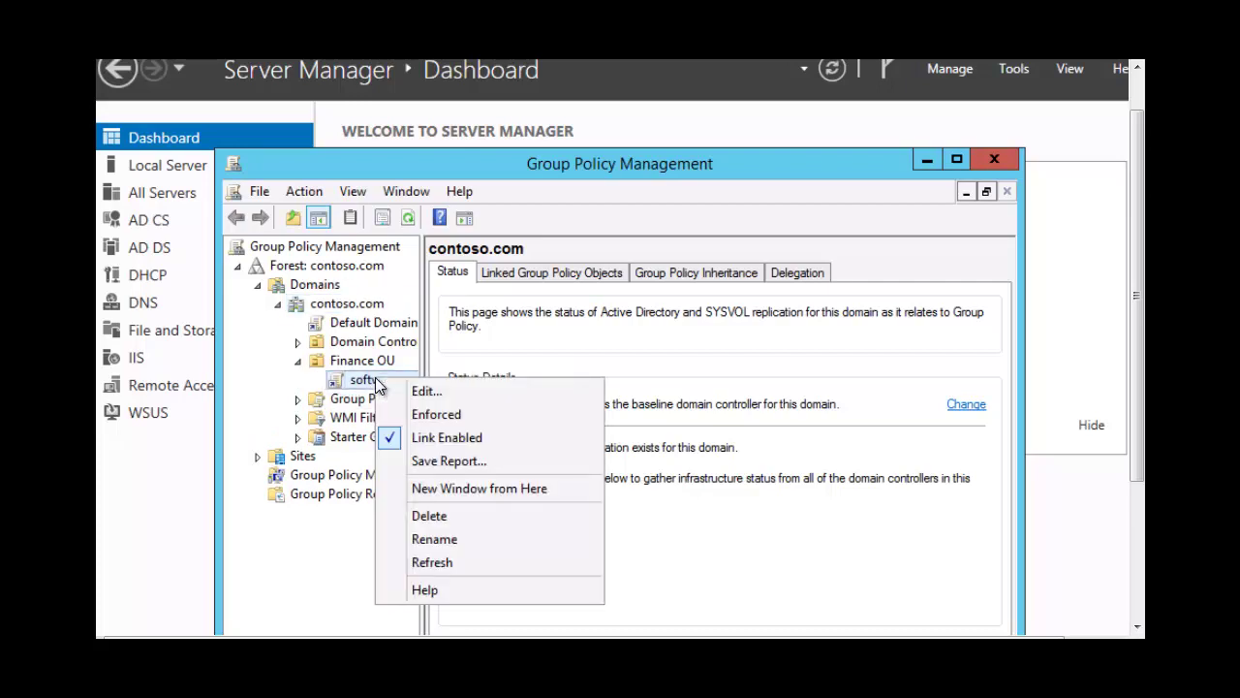
{"action": "left_click", "coordinate": [423, 393]}
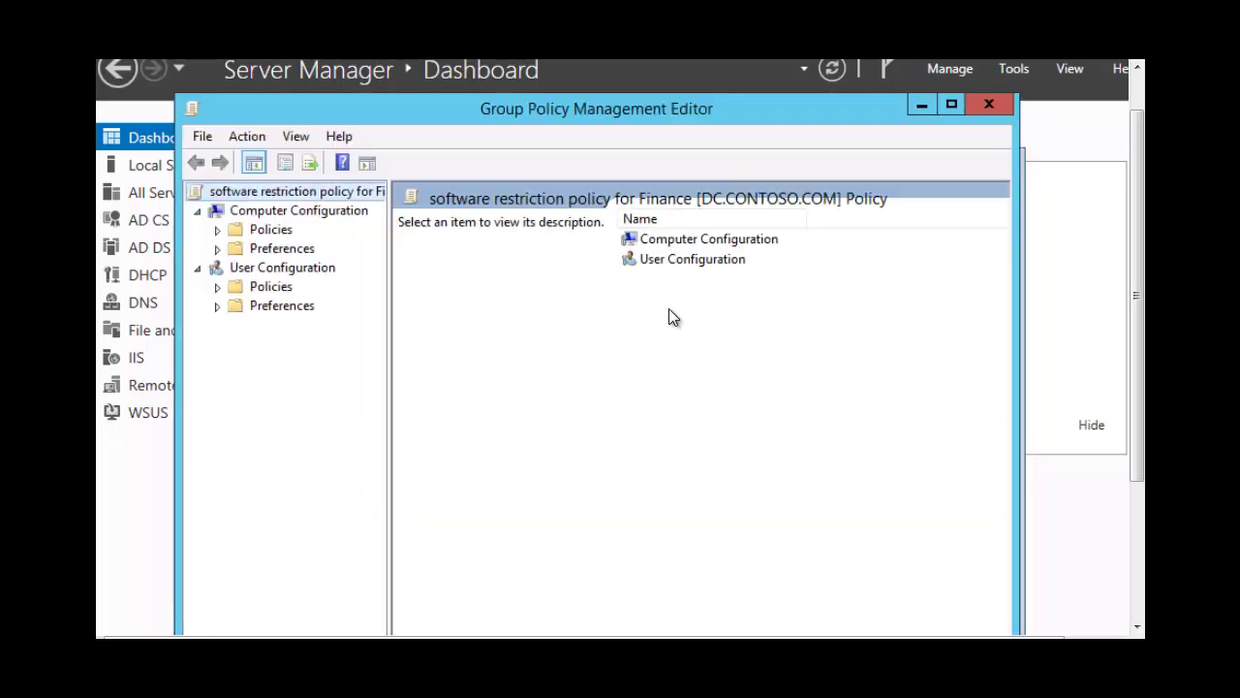
- Create new software restriction policies in the Security Settings of Computer Configuration's Windows Settings policies
{"action": "double_click", "coordinate": [681, 239]}
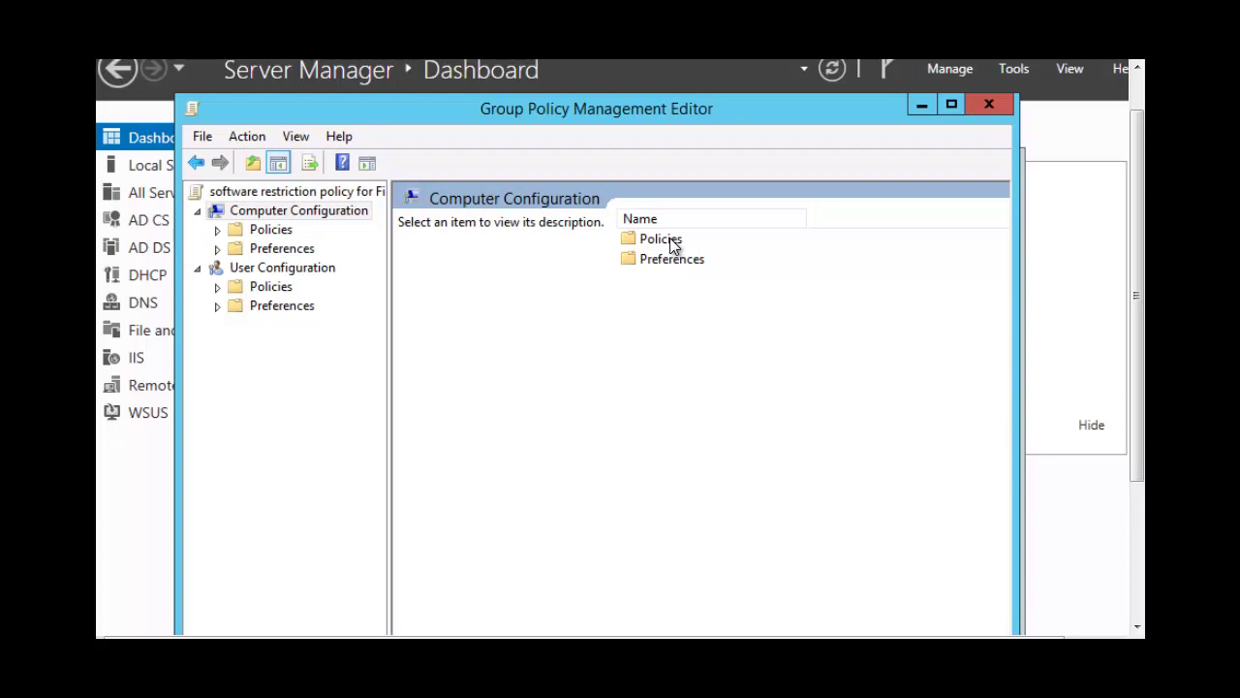
{"action": "double_click", "coordinate": [674, 242]}
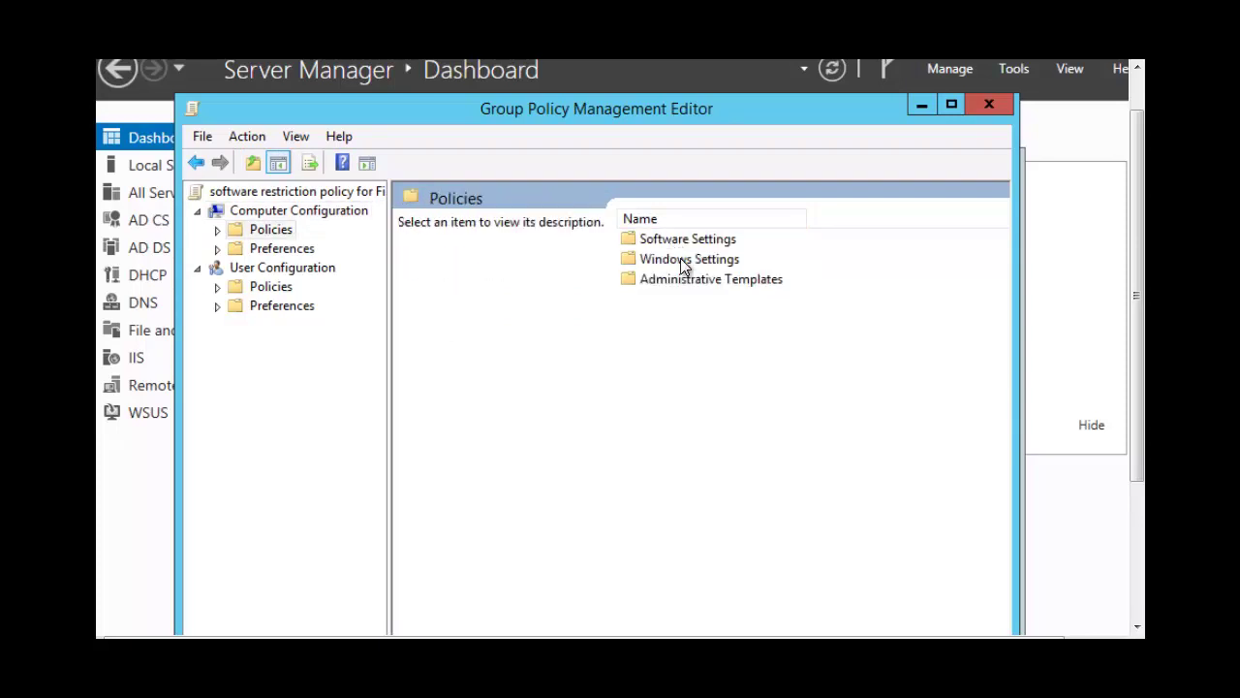
{"action": "double_click", "coordinate": [683, 260]}
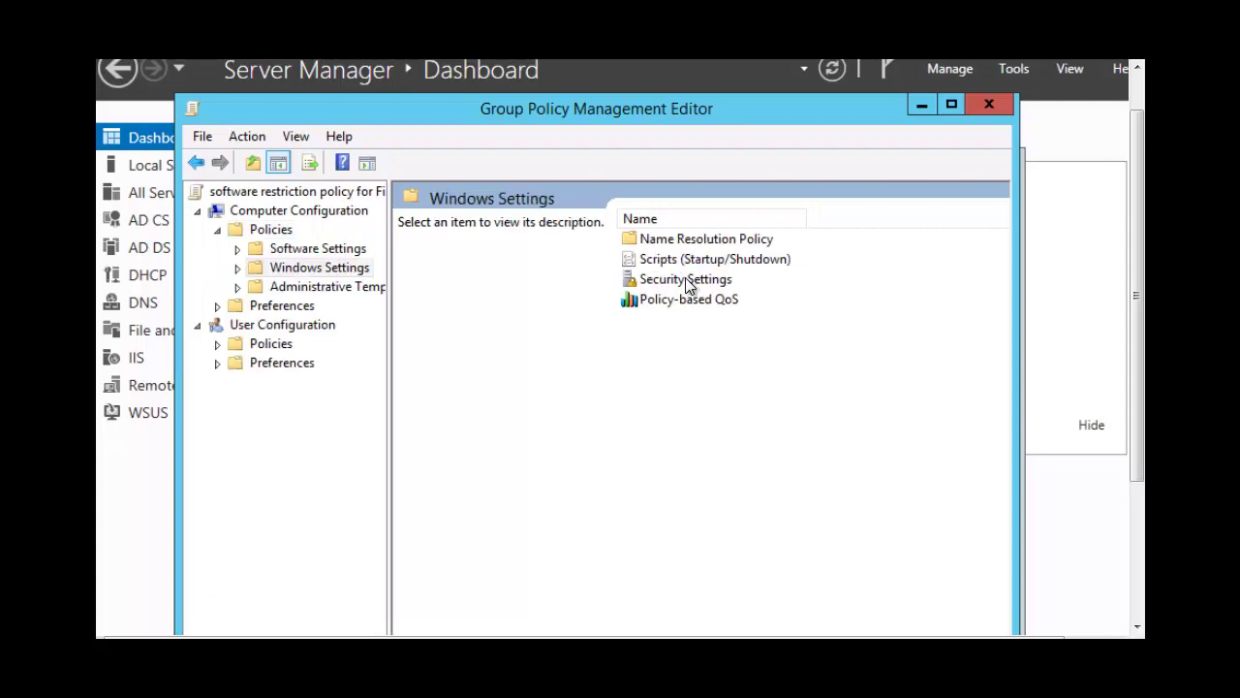
{"action": "double_click", "coordinate": [687, 280]}
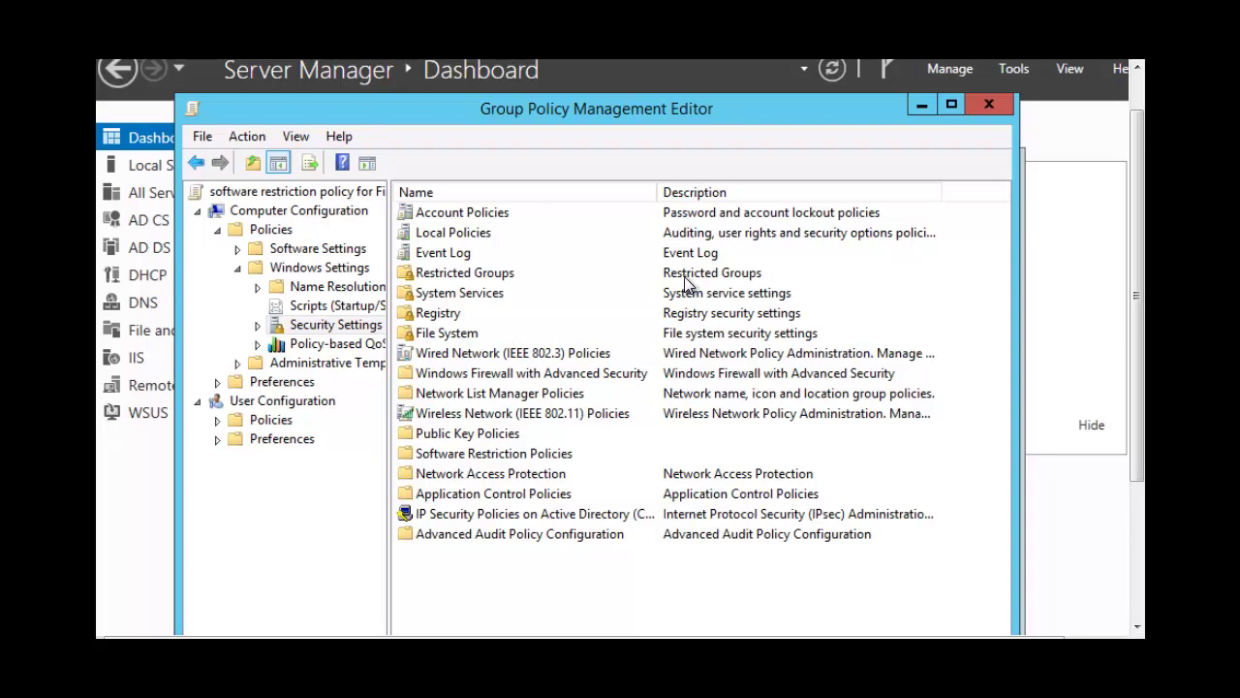
{"action": "double_click", "coordinate": [526, 453]}
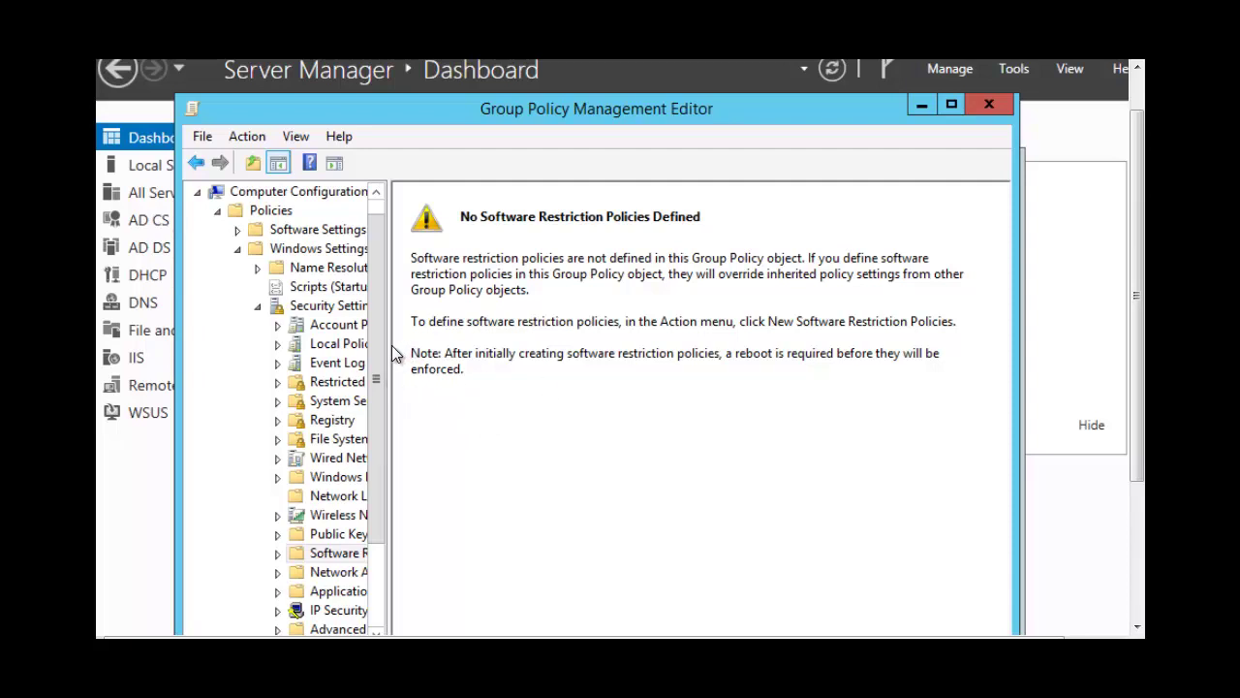
{"action": "left_click_drag", "start_coordinate": [388, 347], "coordinate": [670, 381]}
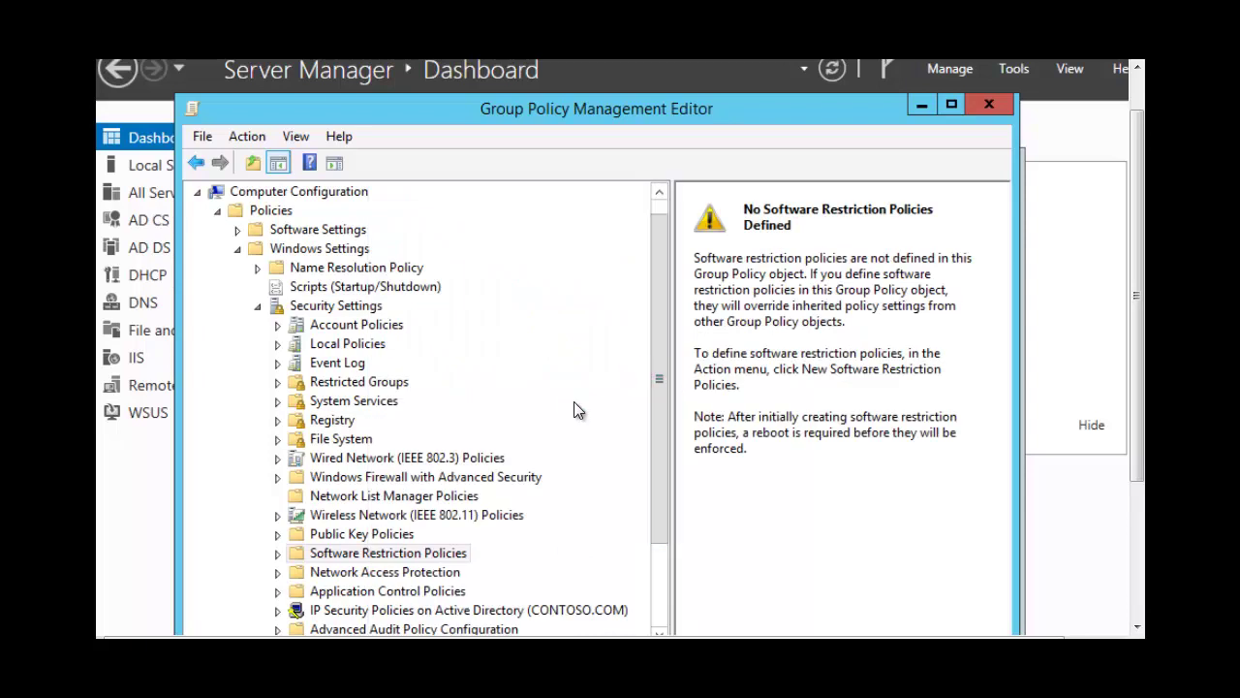
{"action": "right_click", "coordinate": [382, 559]}
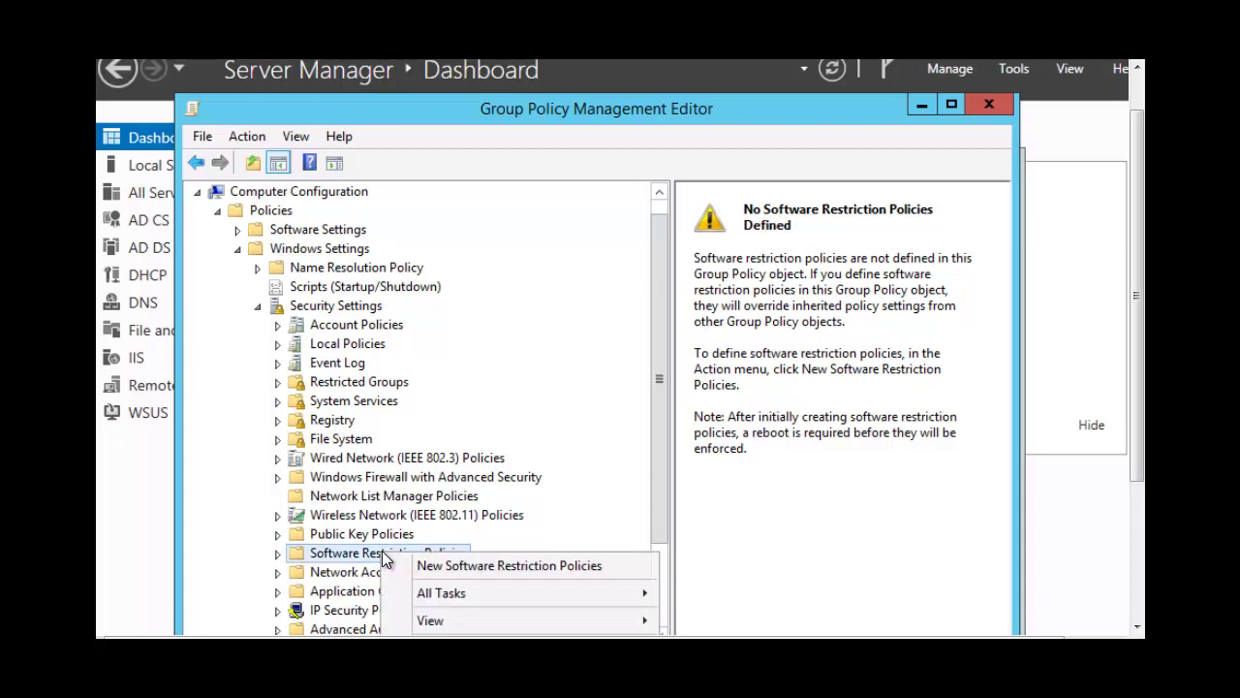
{"action": "left_click", "coordinate": [438, 568]}
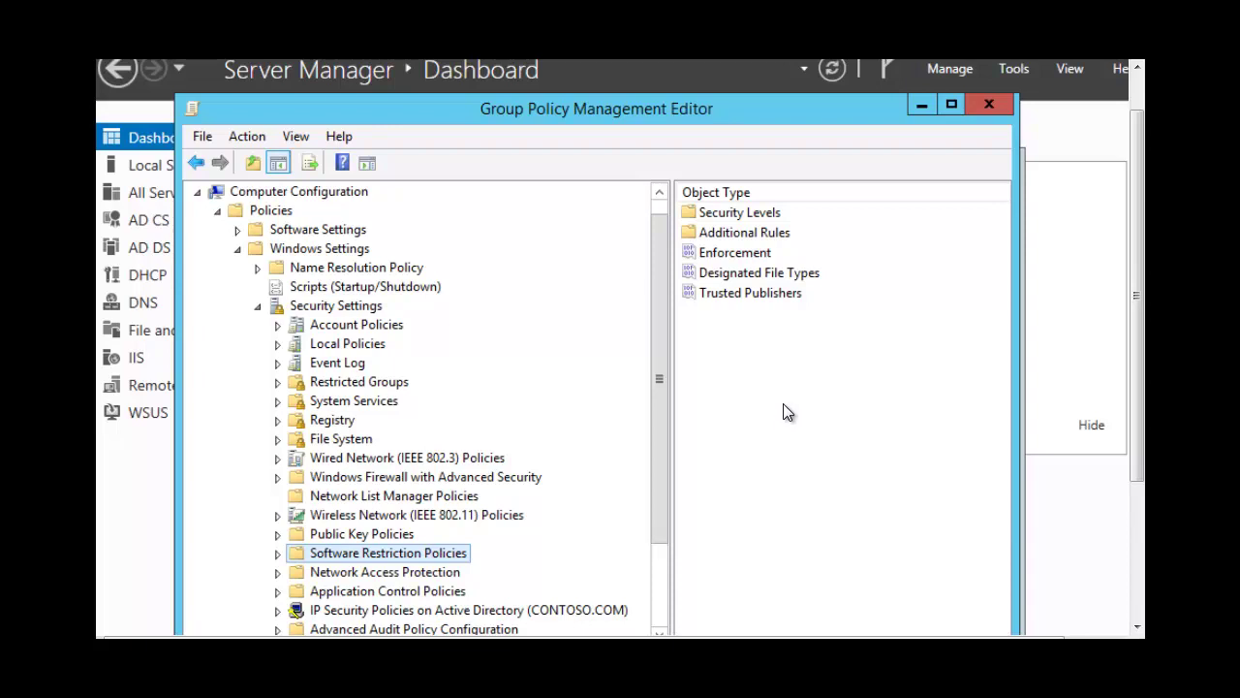
- Make Disallowed the default security level, accepting the more restrictive setting, and switch the default back to Unrestricted
{"action": "double_click", "coordinate": [692, 215]}
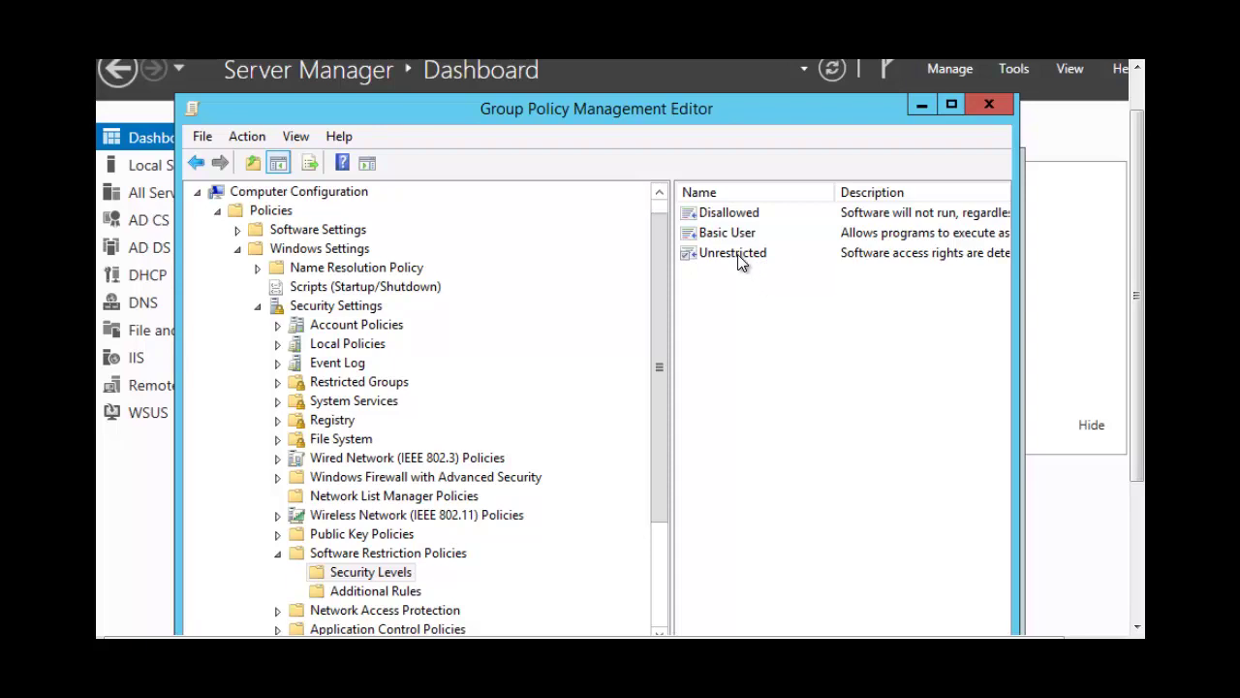
{"action": "left_click", "coordinate": [725, 210]}
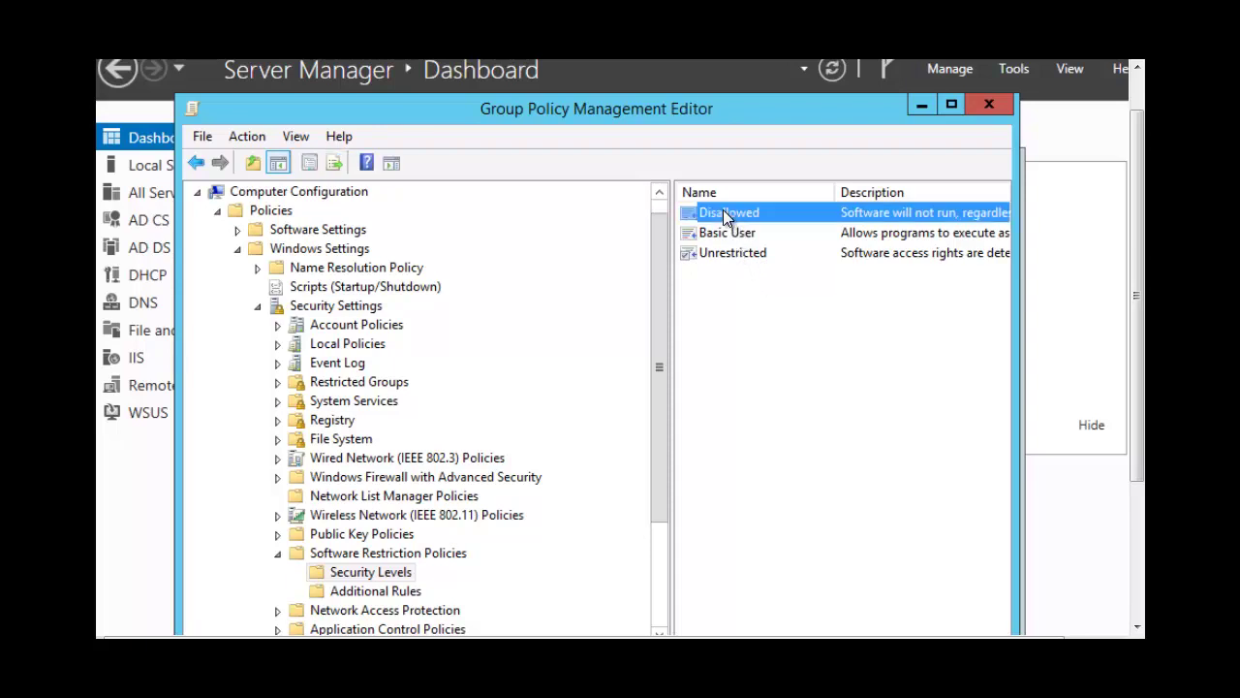
{"action": "right_click", "coordinate": [725, 210]}
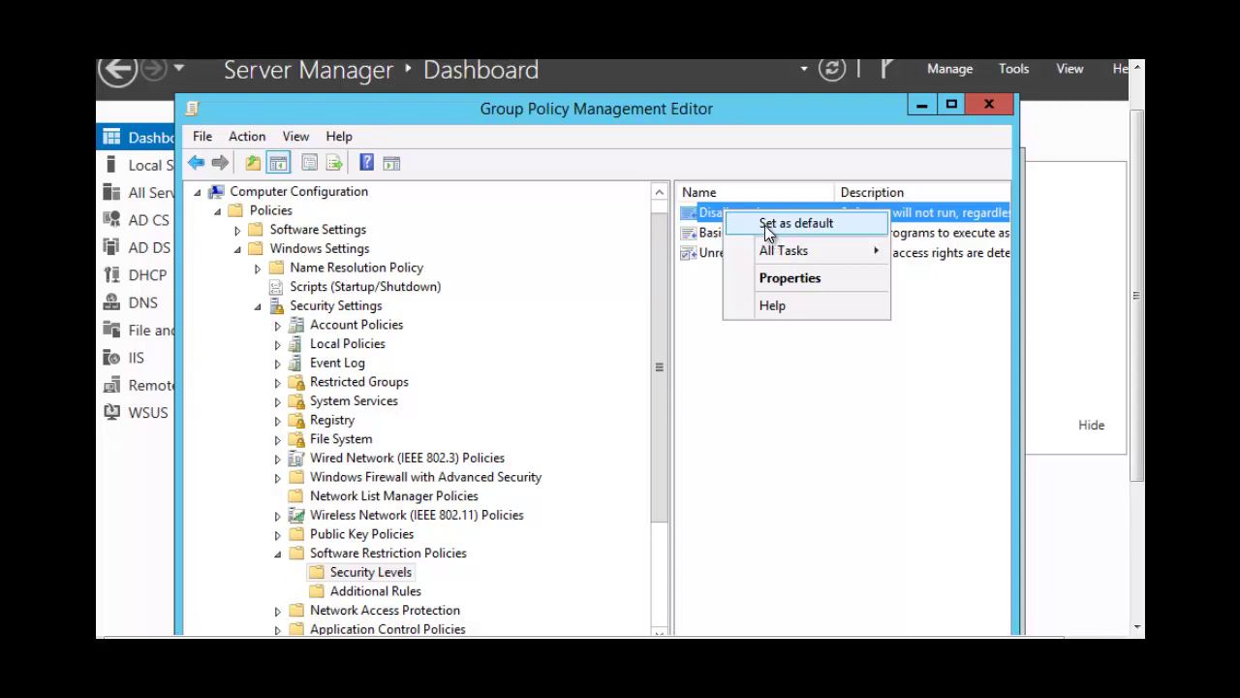
{"action": "left_click", "coordinate": [765, 225]}
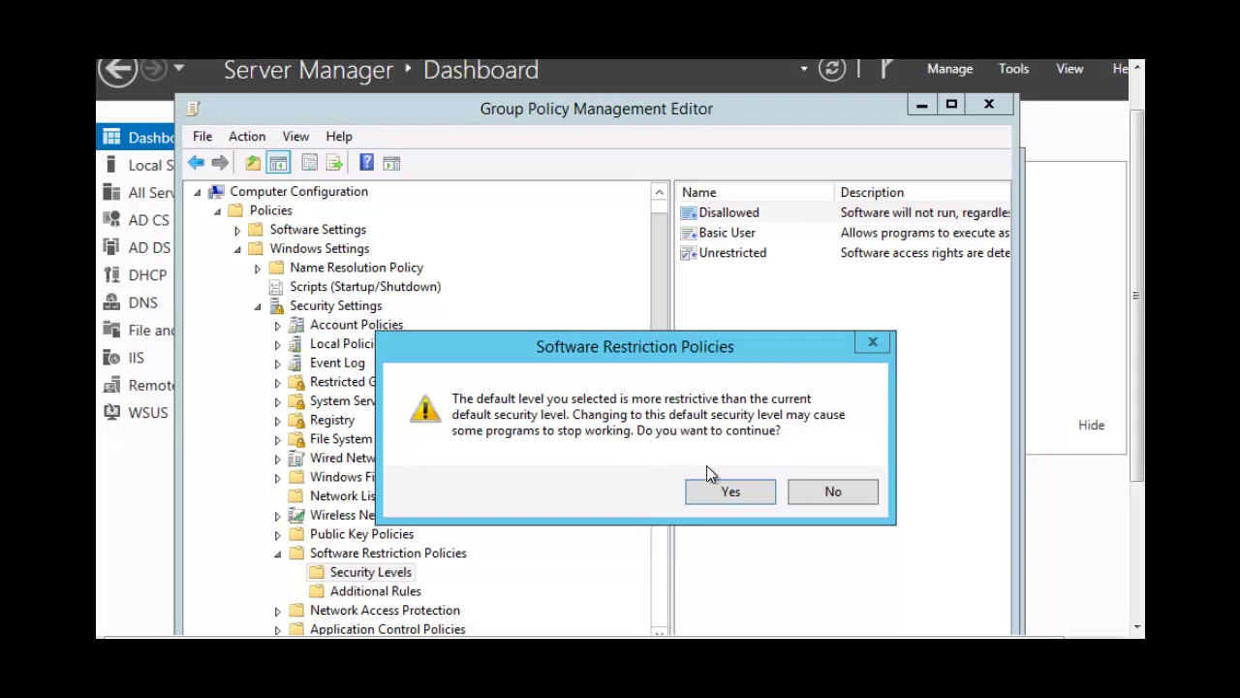
{"action": "left_click", "coordinate": [729, 492]}
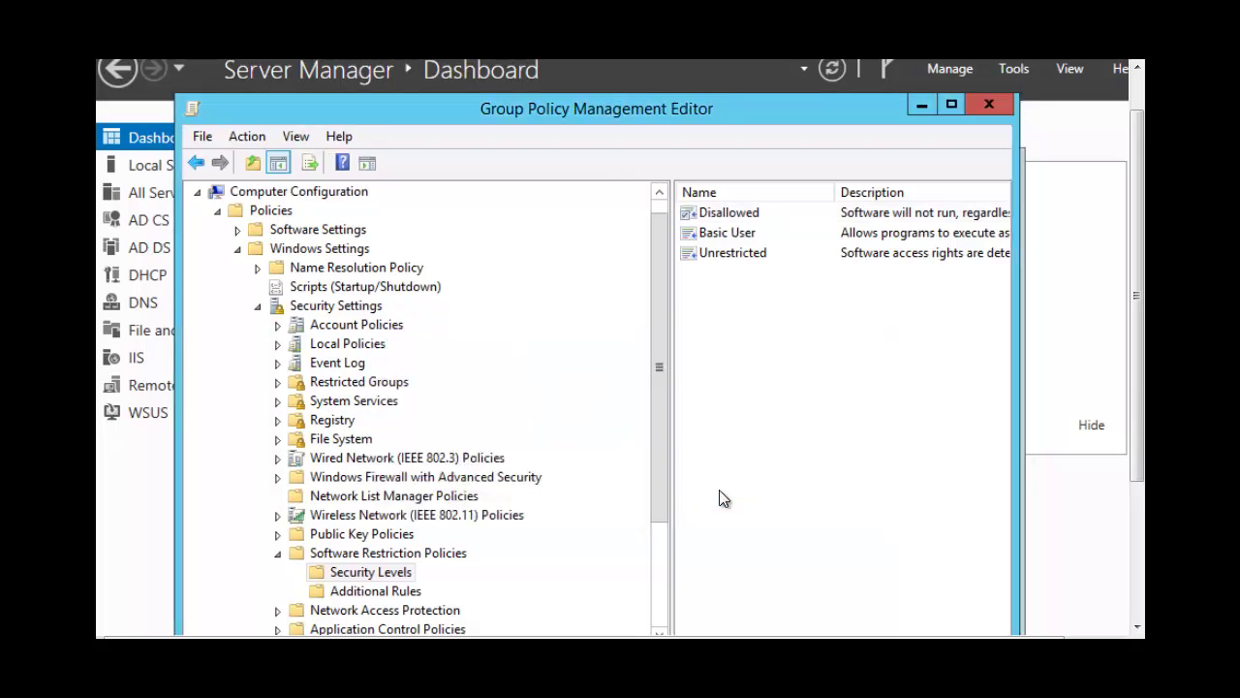
{"action": "right_click", "coordinate": [719, 253]}
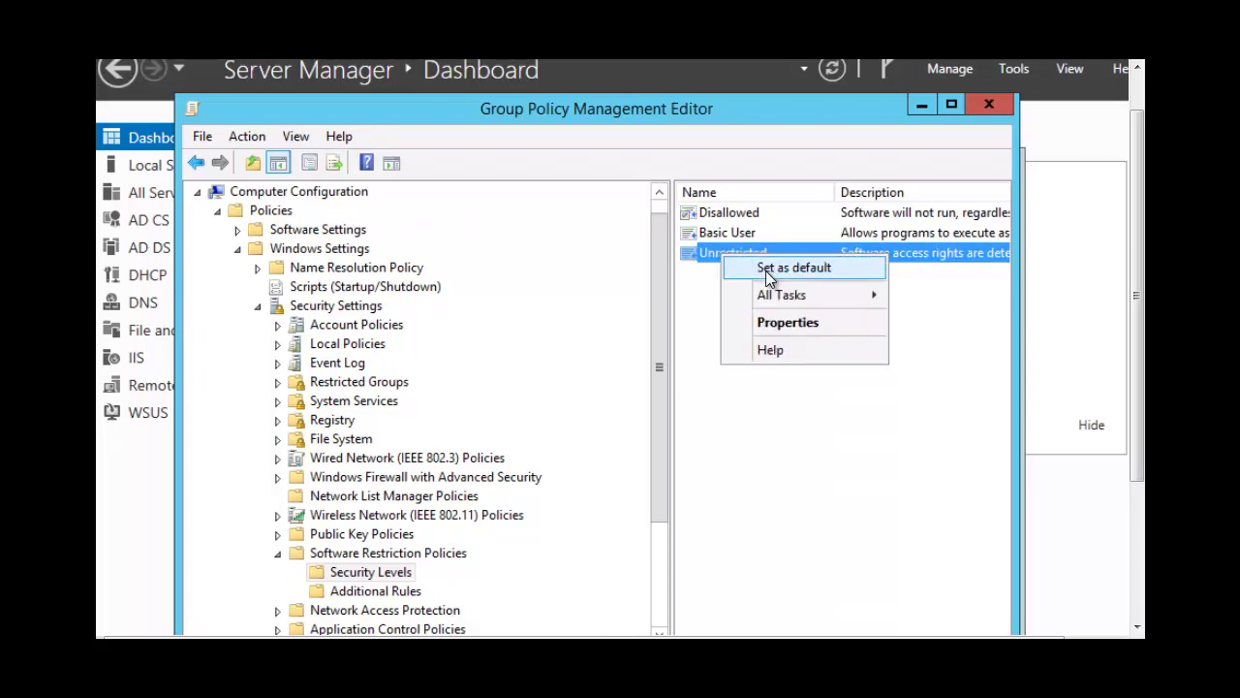
{"action": "left_click", "coordinate": [765, 268]}
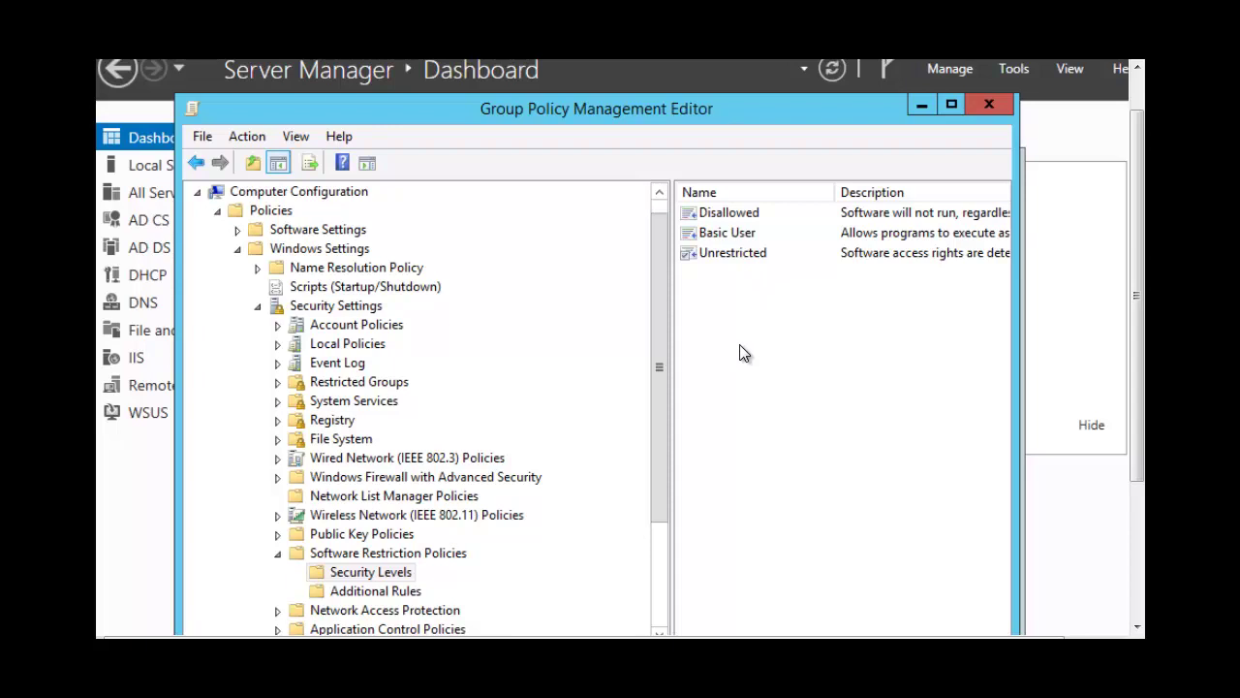
- Start a new path rule under Additional Rules with the path c:\Windows\System32\notepad.exe
{"action": "right_click", "coordinate": [380, 596]}
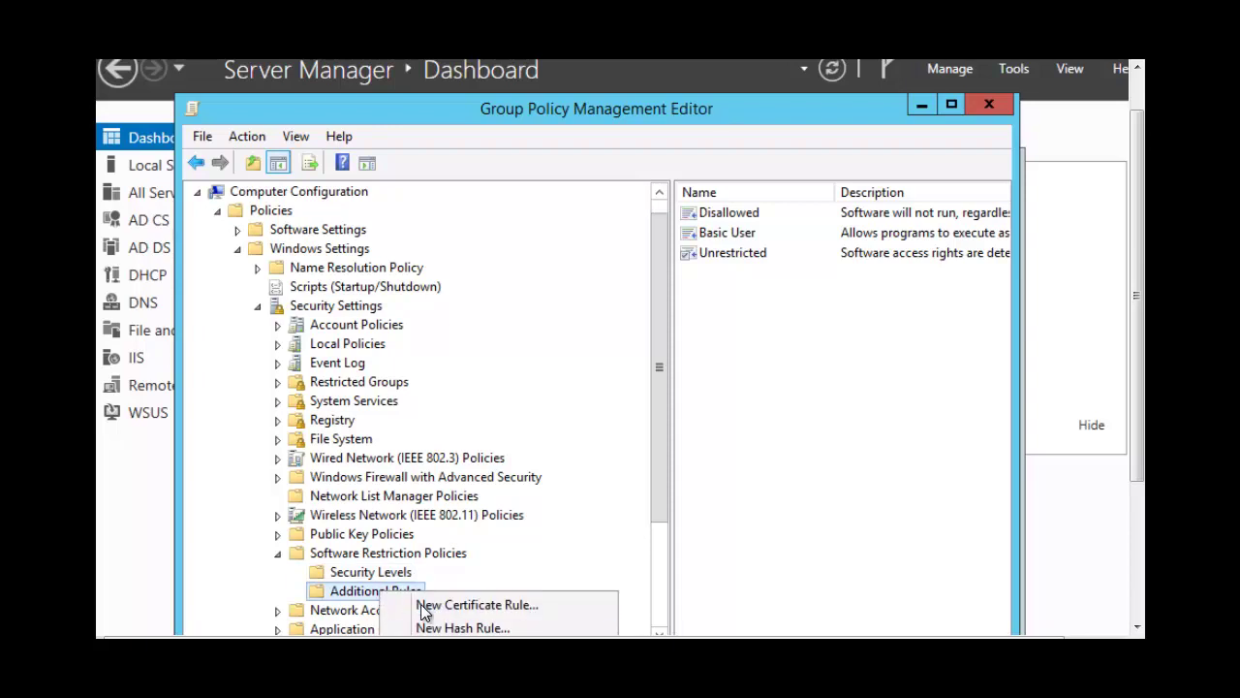
{"action": "left_click", "coordinate": [1137, 628]}
{"action": "left_click", "coordinate": [1138, 628]}
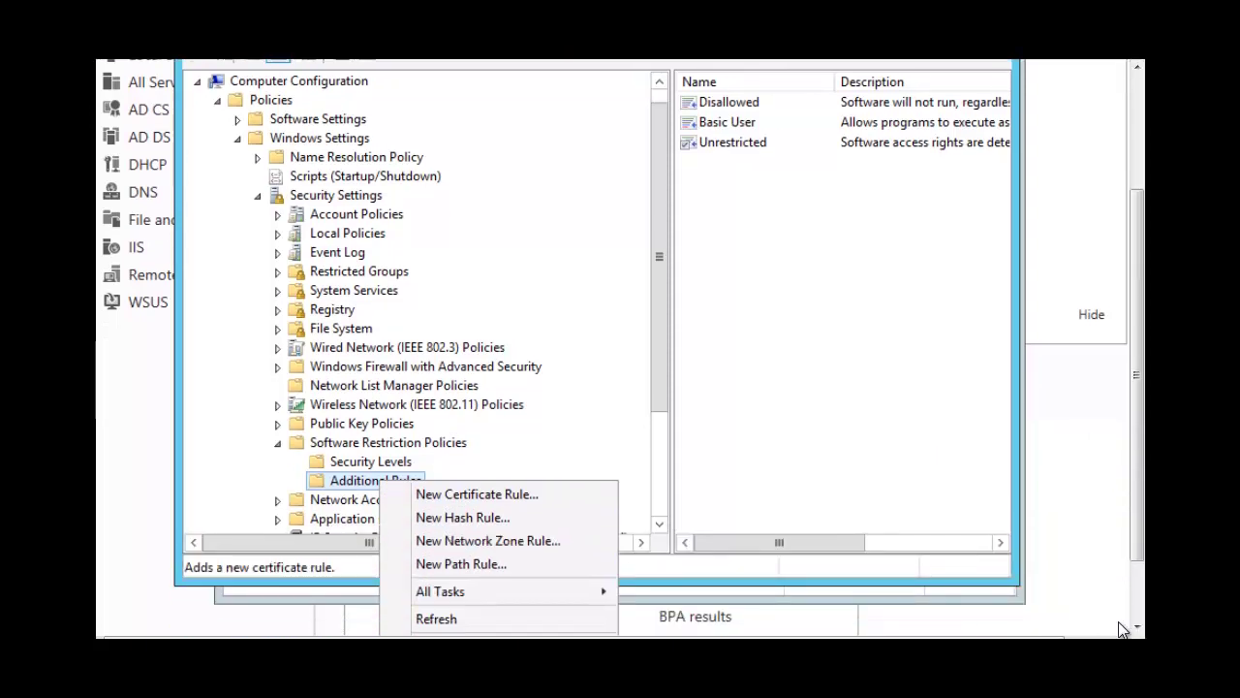
{"action": "left_click", "coordinate": [448, 565]}
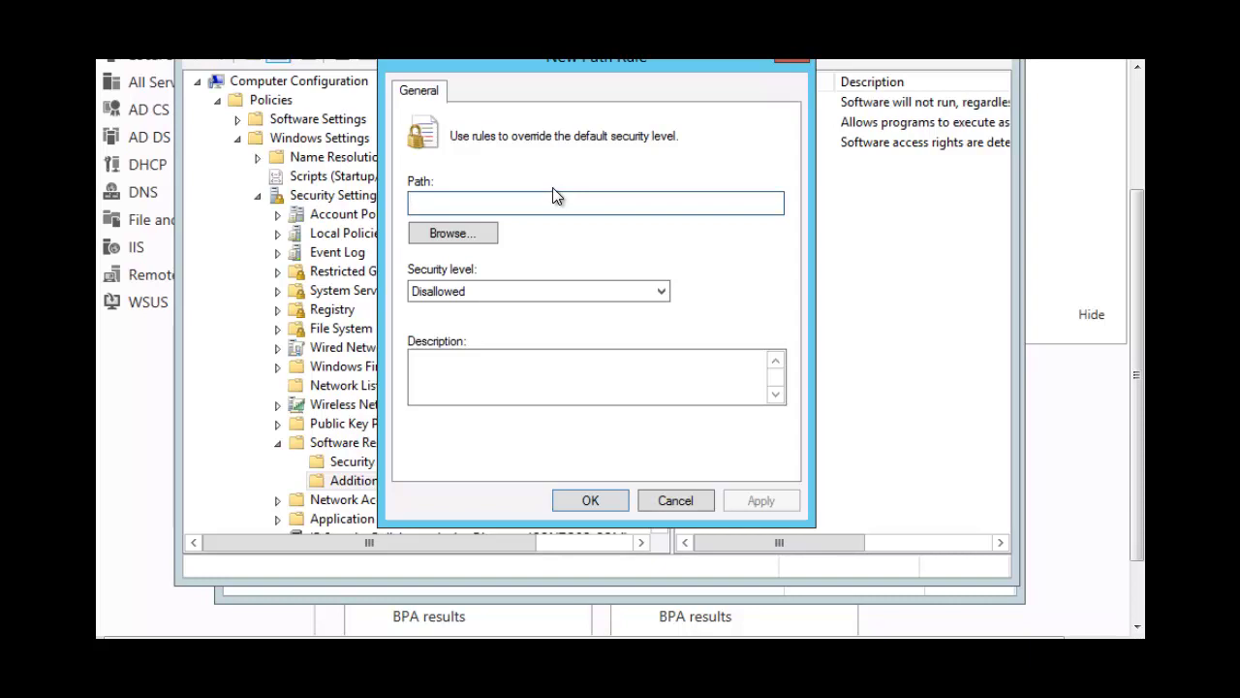
{"action": "type", "text": "c"}
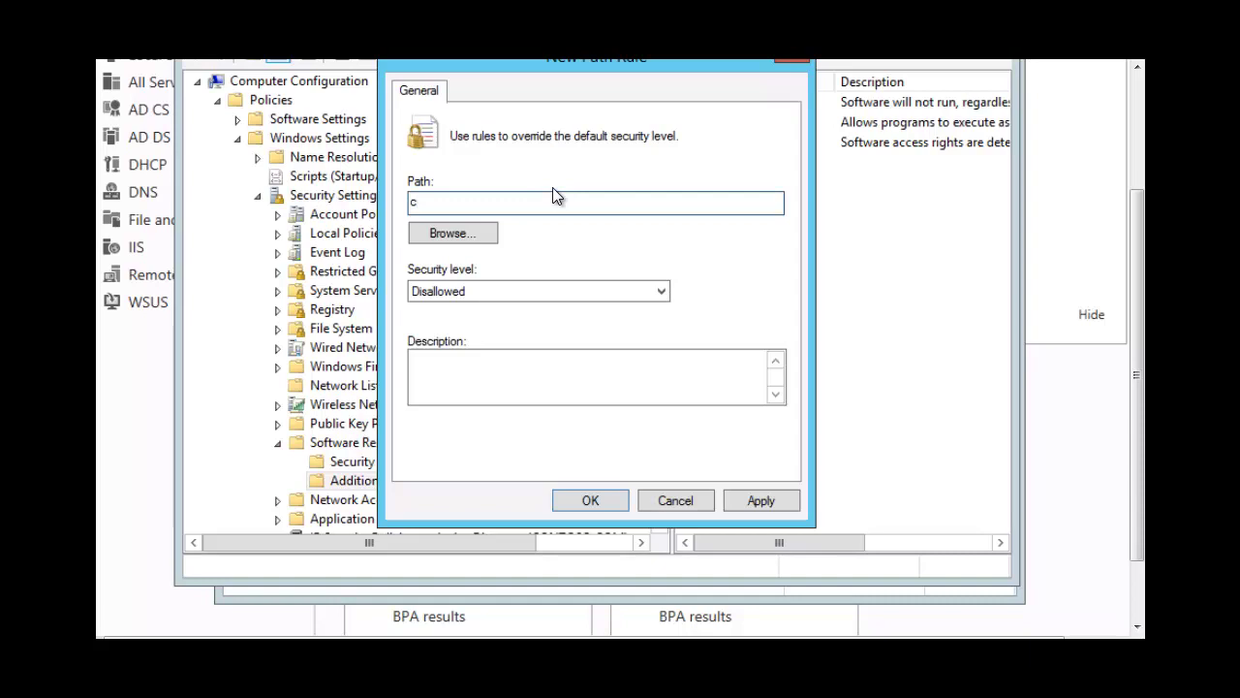
{"action": "type", "text": ":\\Windows\\Syste"}
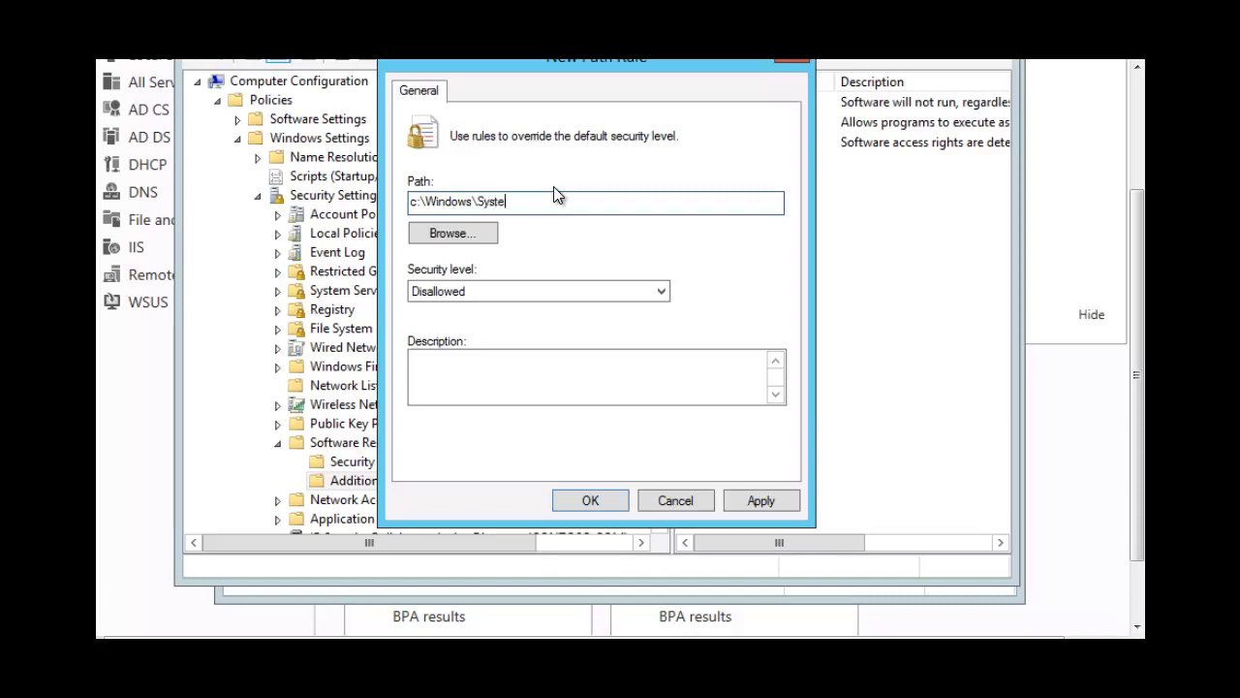
{"action": "type", "text": "m32\\notepad.ex"}
{"action": "key", "text": "Tab"}
{"action": "key", "text": "Tab"}
{"action": "left_click", "coordinate": [570, 201]}
{"action": "left_click", "coordinate": [561, 204]}
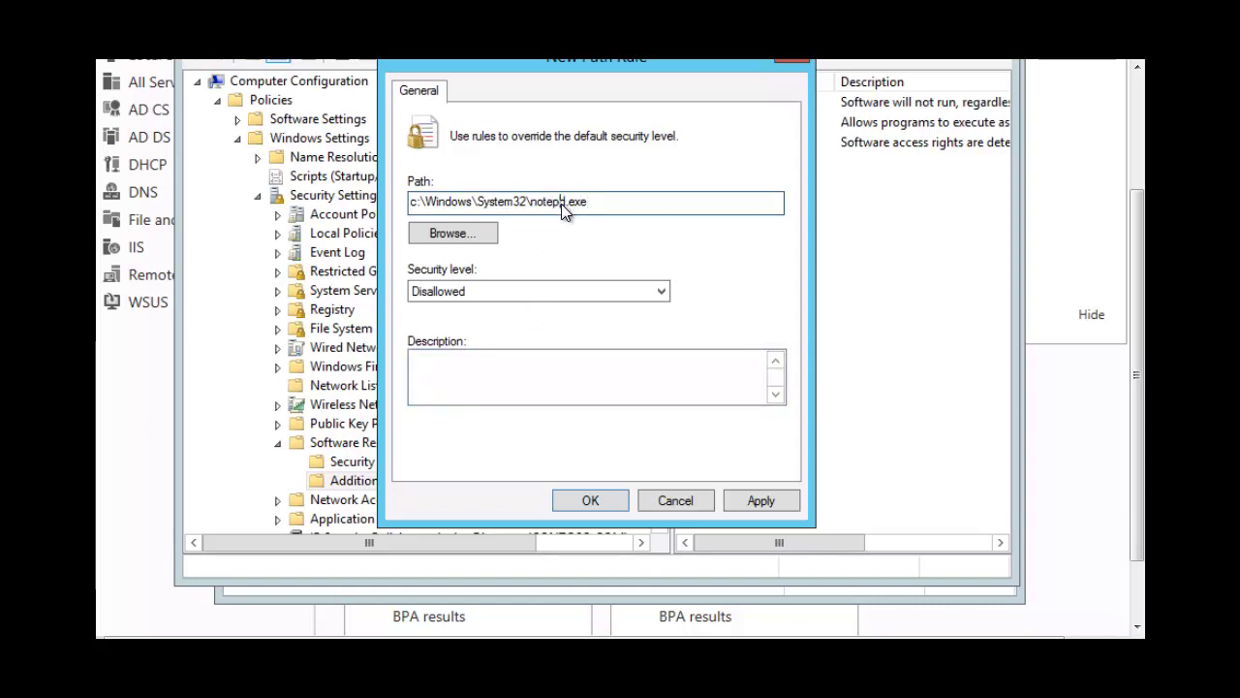
{"action": "type", "text": "a"}
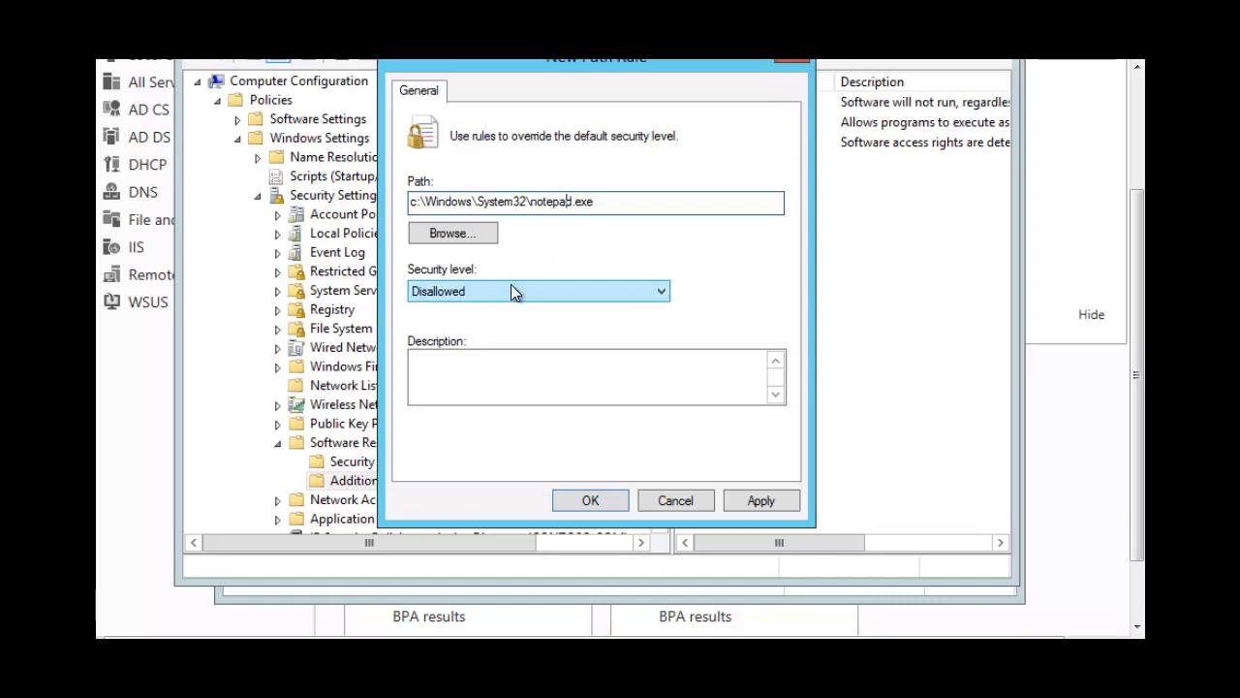
- Keep the path rule's security level at Disallowed, leave the description empty, and save the rule
{"action": "left_click", "coordinate": [651, 293]}
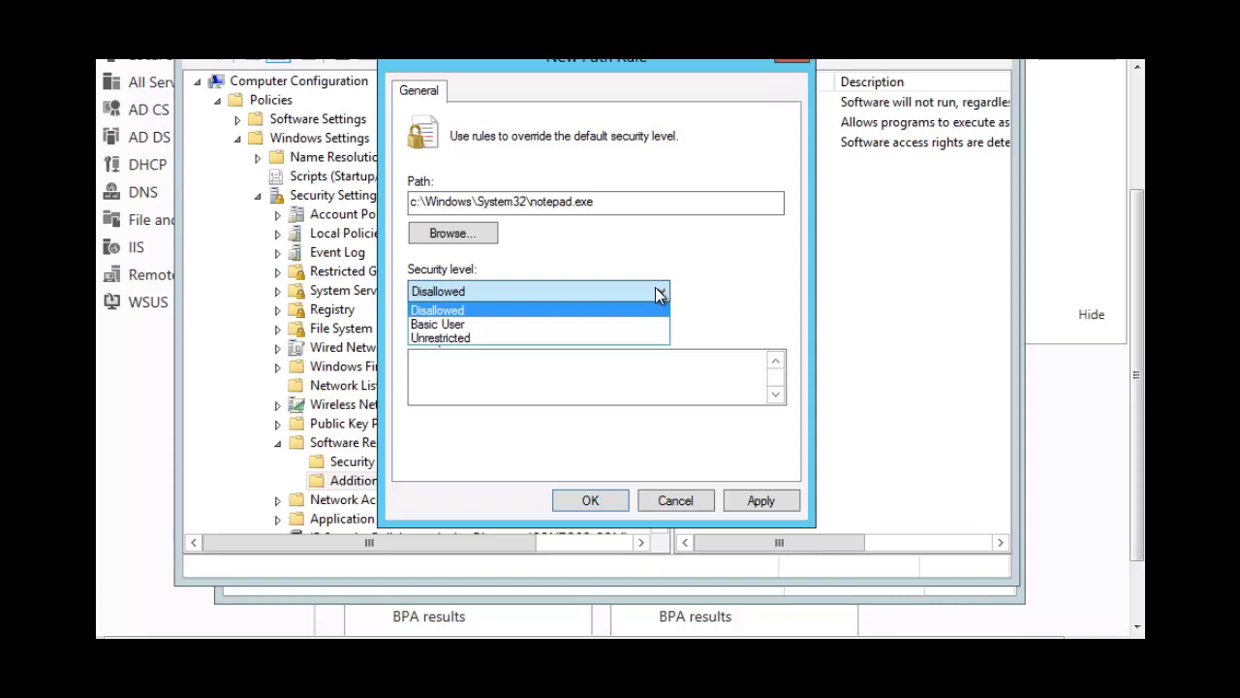
{"action": "left_click", "coordinate": [694, 287]}
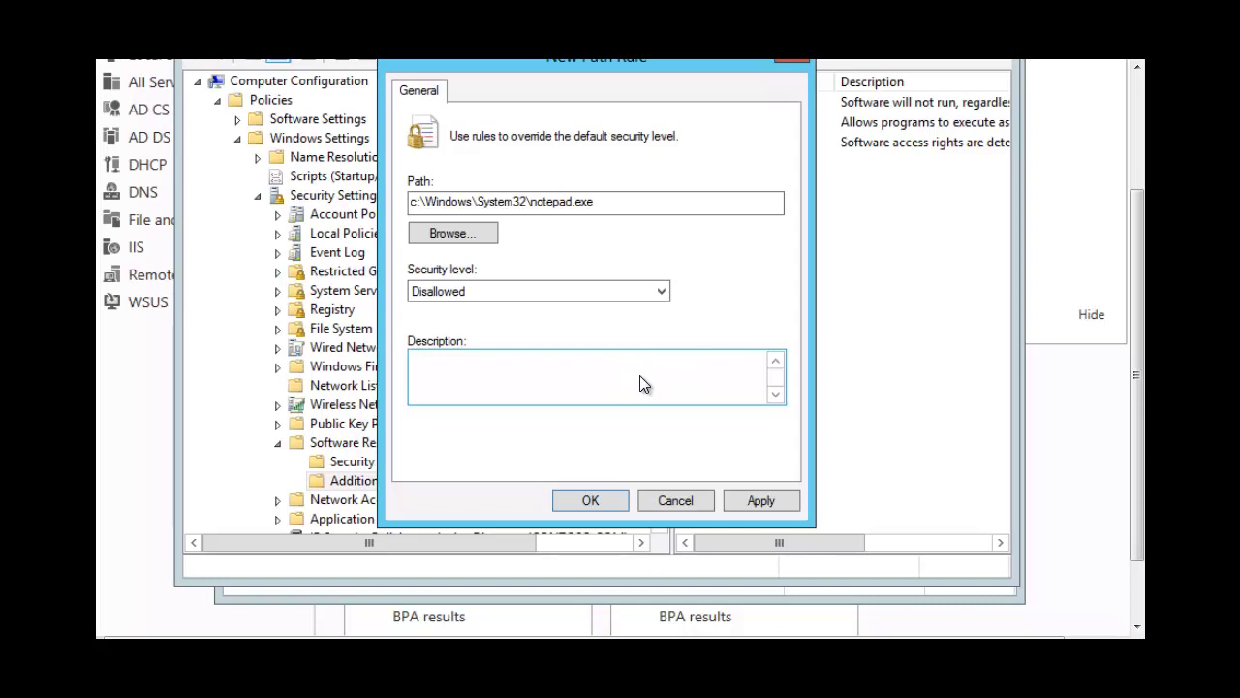
{"action": "left_click", "coordinate": [768, 501]}
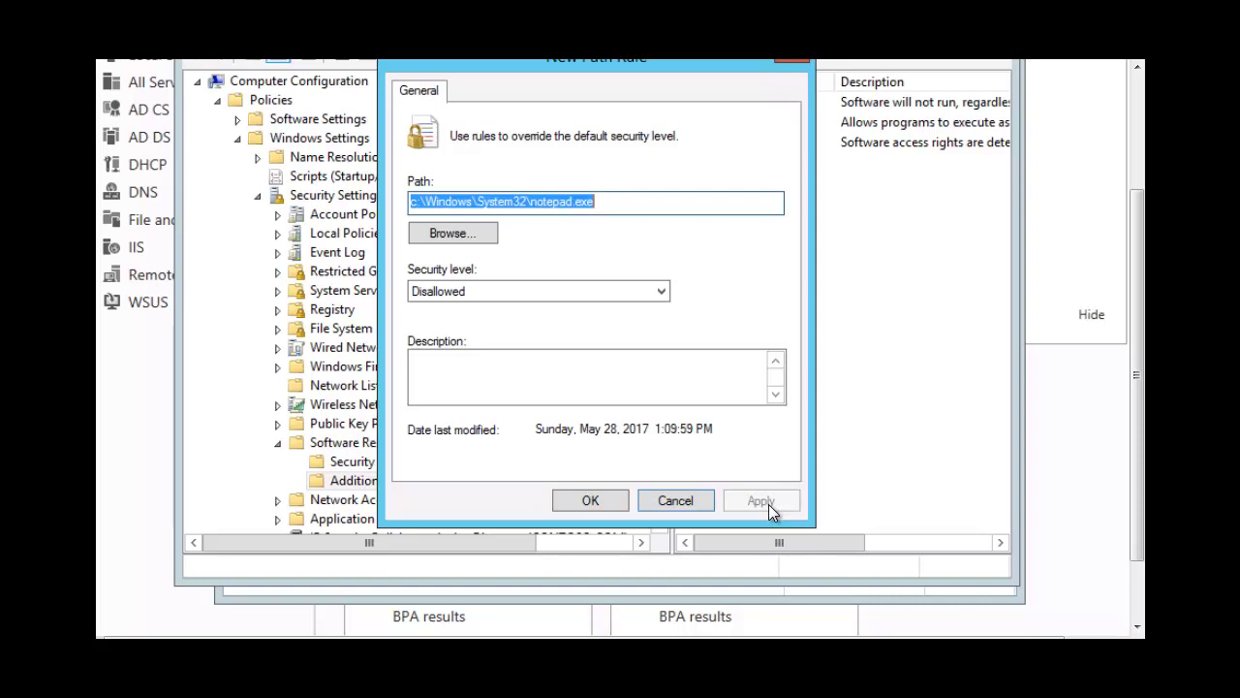
{"action": "left_click", "coordinate": [592, 504]}
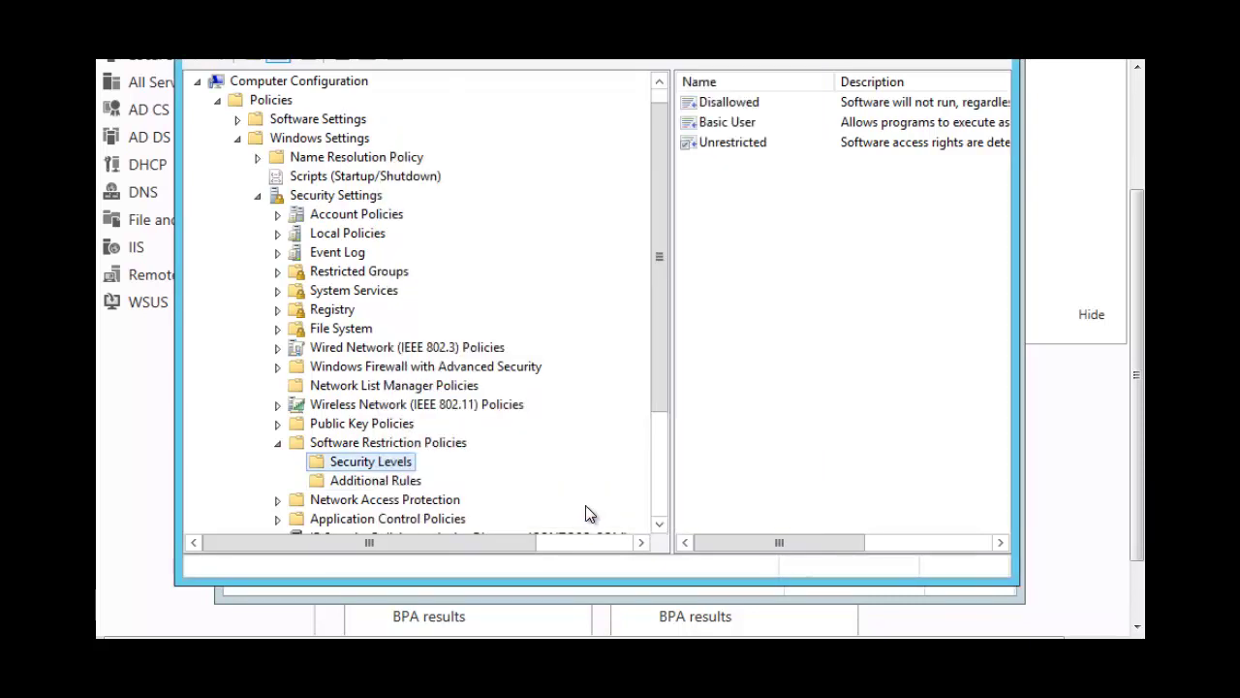
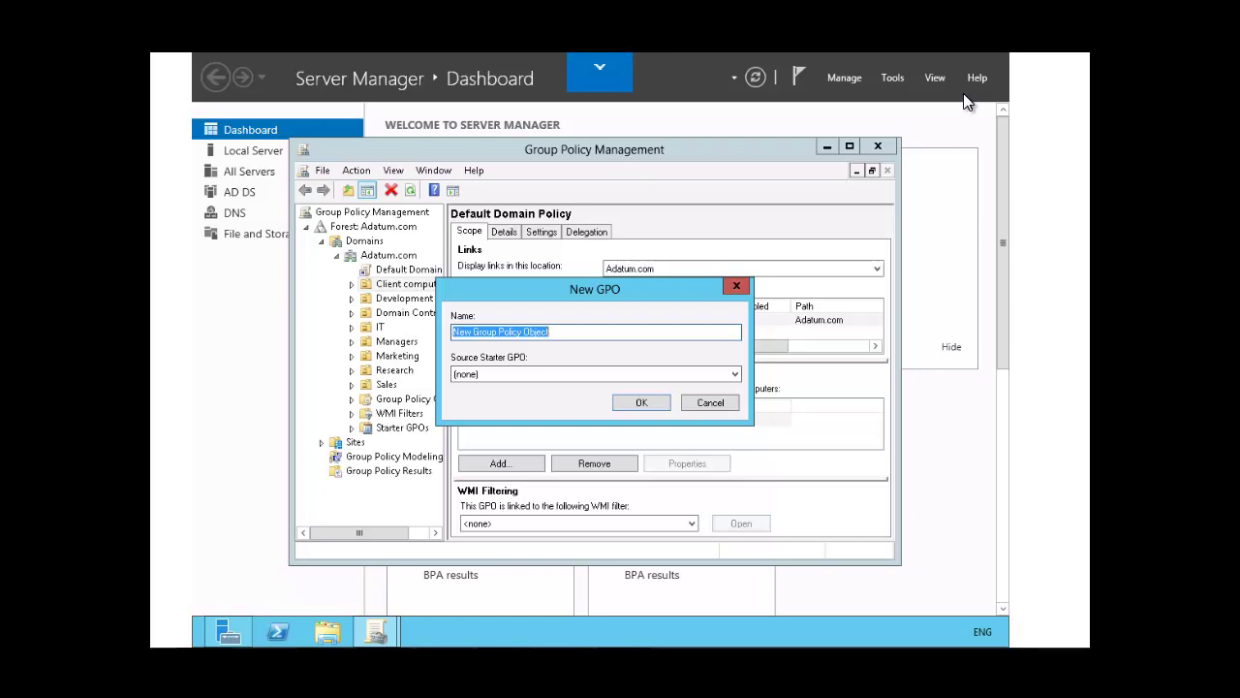
- Name the new GPO "Applockedr software restriction policy" with no source starter GPO and create it
{"action": "type", "text": "A"}
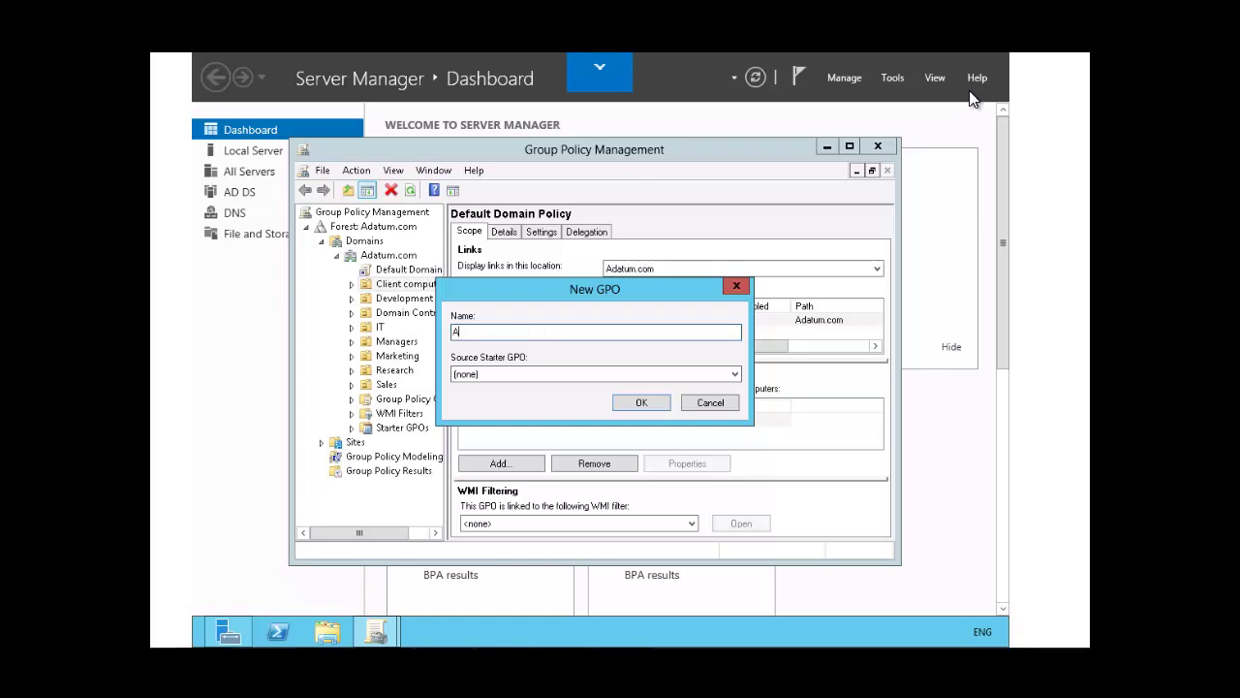
{"action": "type", "text": "pplockedr software restriction policy"}
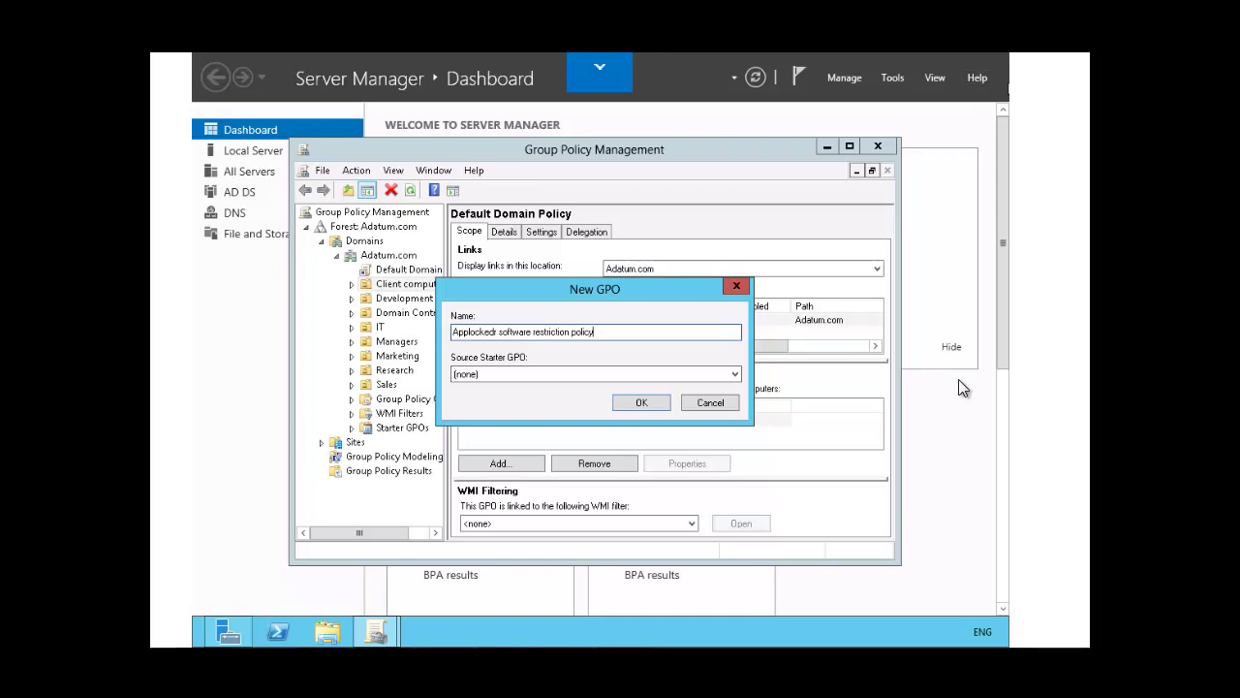
{"action": "left_click", "coordinate": [626, 401]}
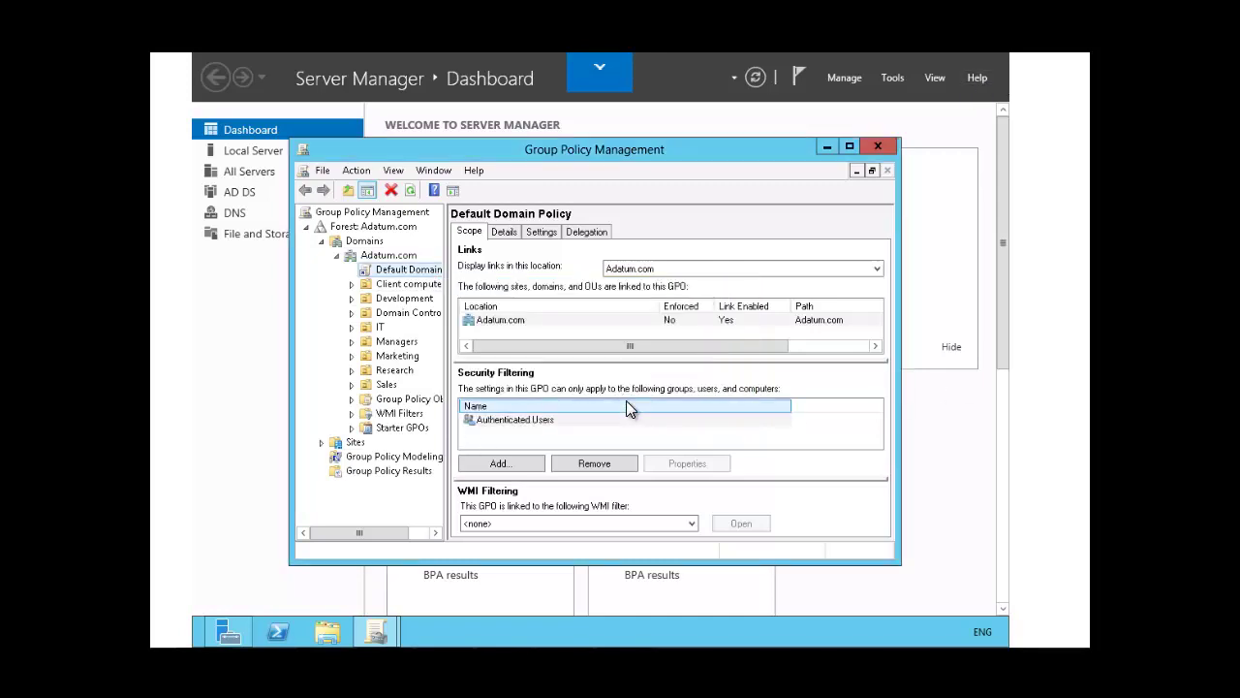
- Open the Applockedr software restriction policy linked to the Client computers OU for editing
{"action": "left_click", "coordinate": [350, 284]}
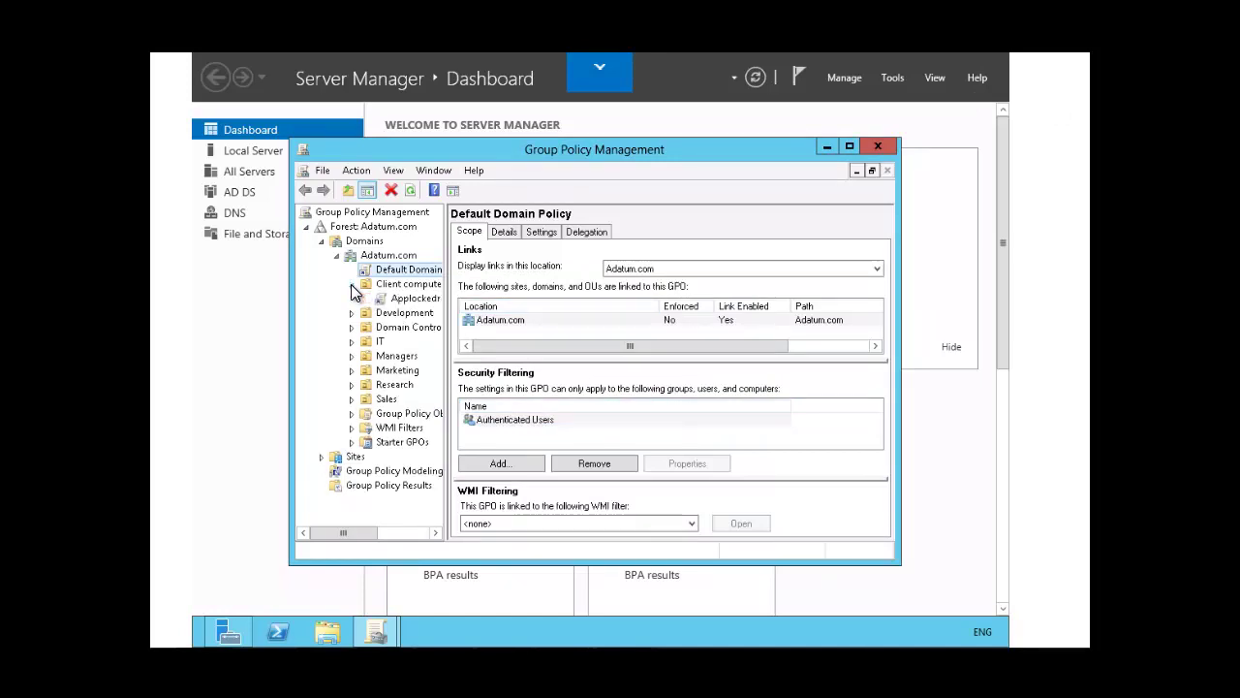
{"action": "right_click", "coordinate": [418, 300]}
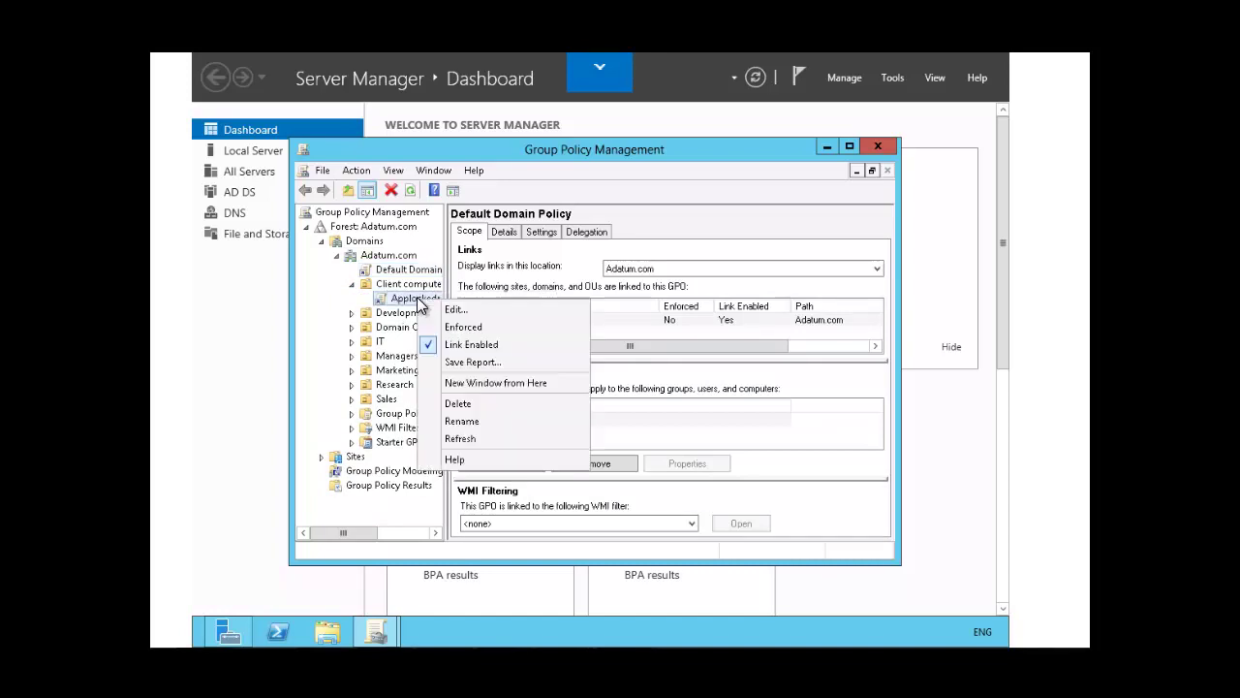
{"action": "left_click", "coordinate": [455, 309]}
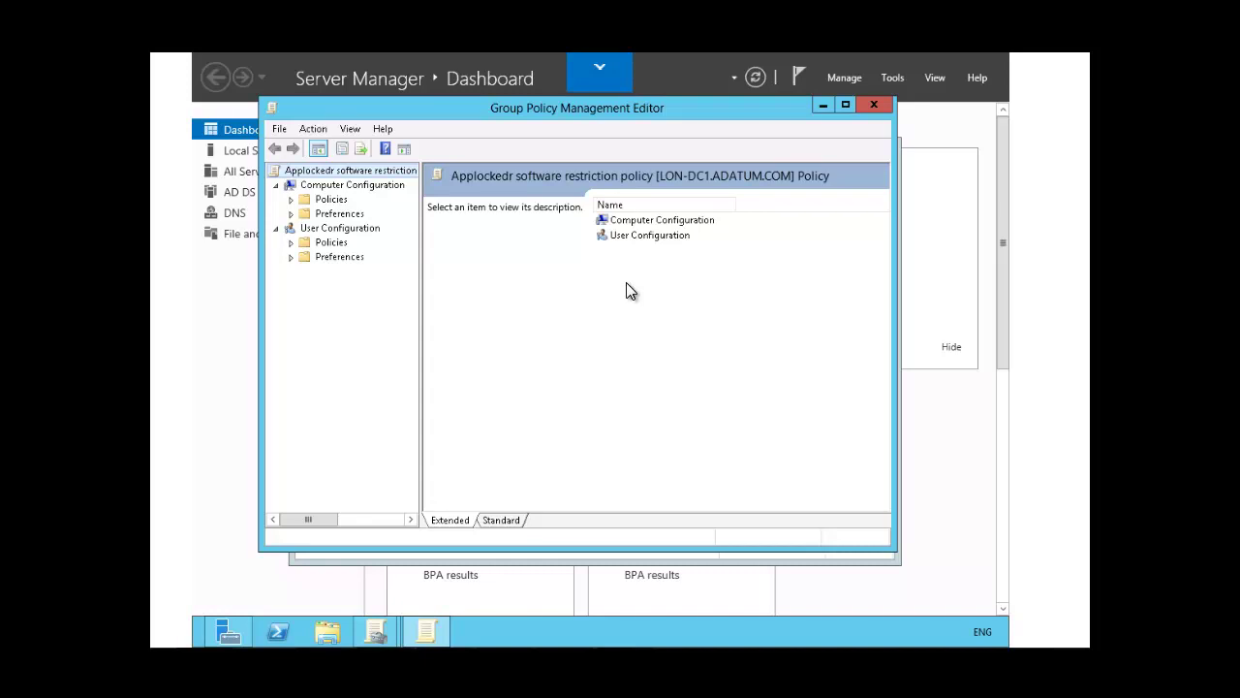
- Expand AppLocker under Application Control Policies in Computer Configuration's Windows Security Settings, widening the console tree to show full names
{"action": "double_click", "coordinate": [635, 226]}
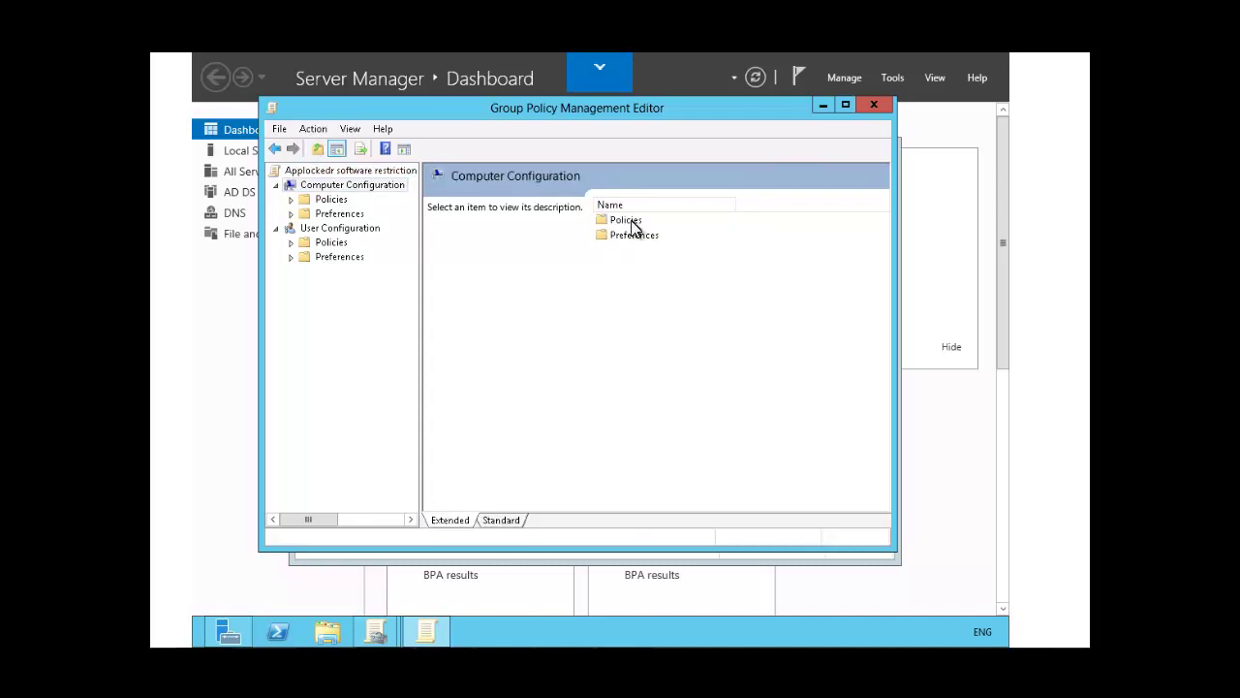
{"action": "double_click", "coordinate": [628, 223]}
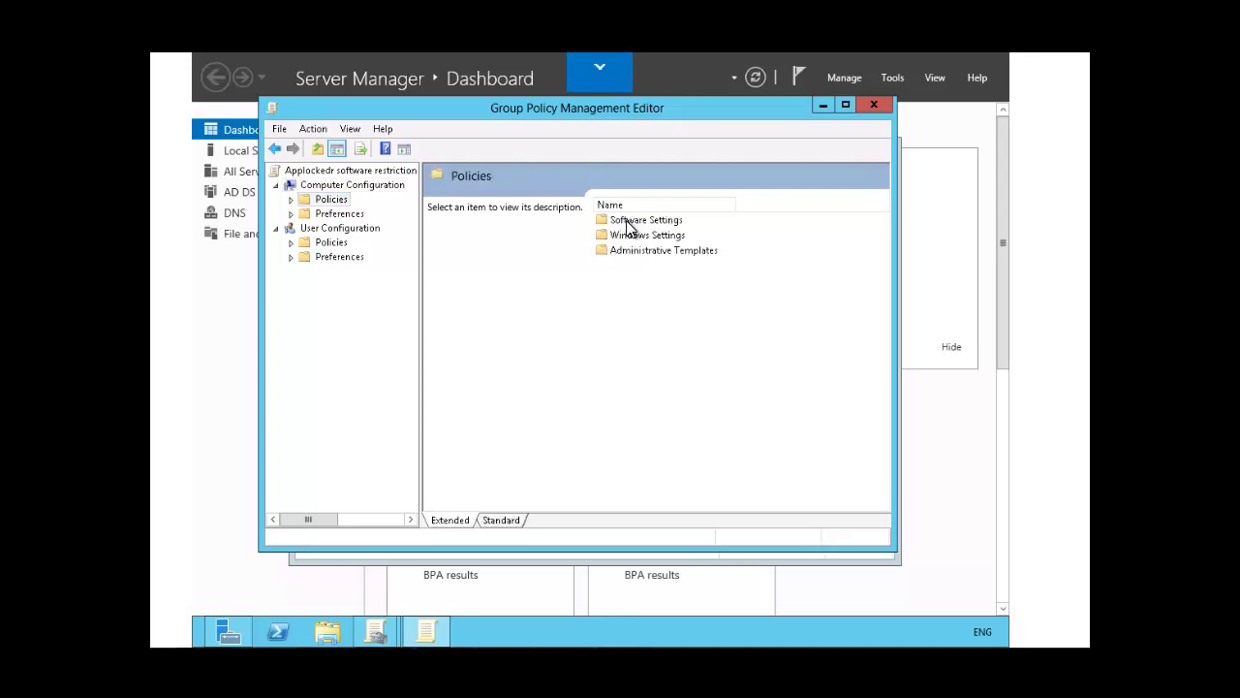
{"action": "left_click", "coordinate": [636, 238]}
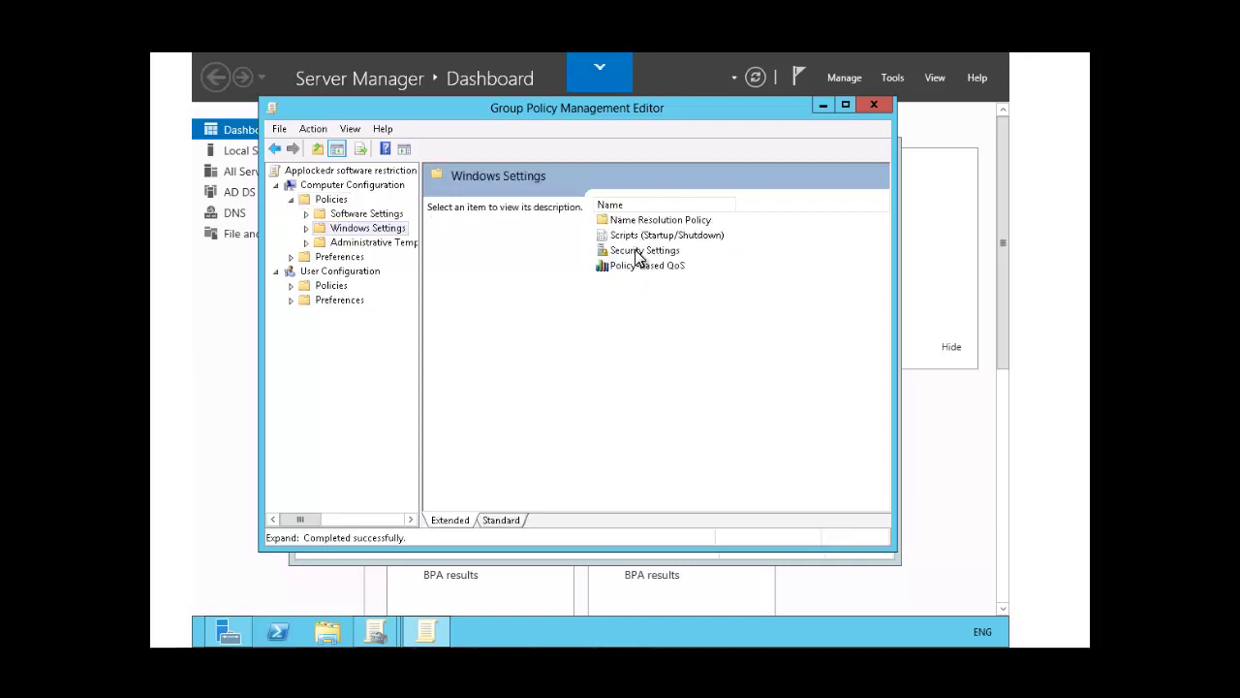
{"action": "double_click", "coordinate": [637, 251]}
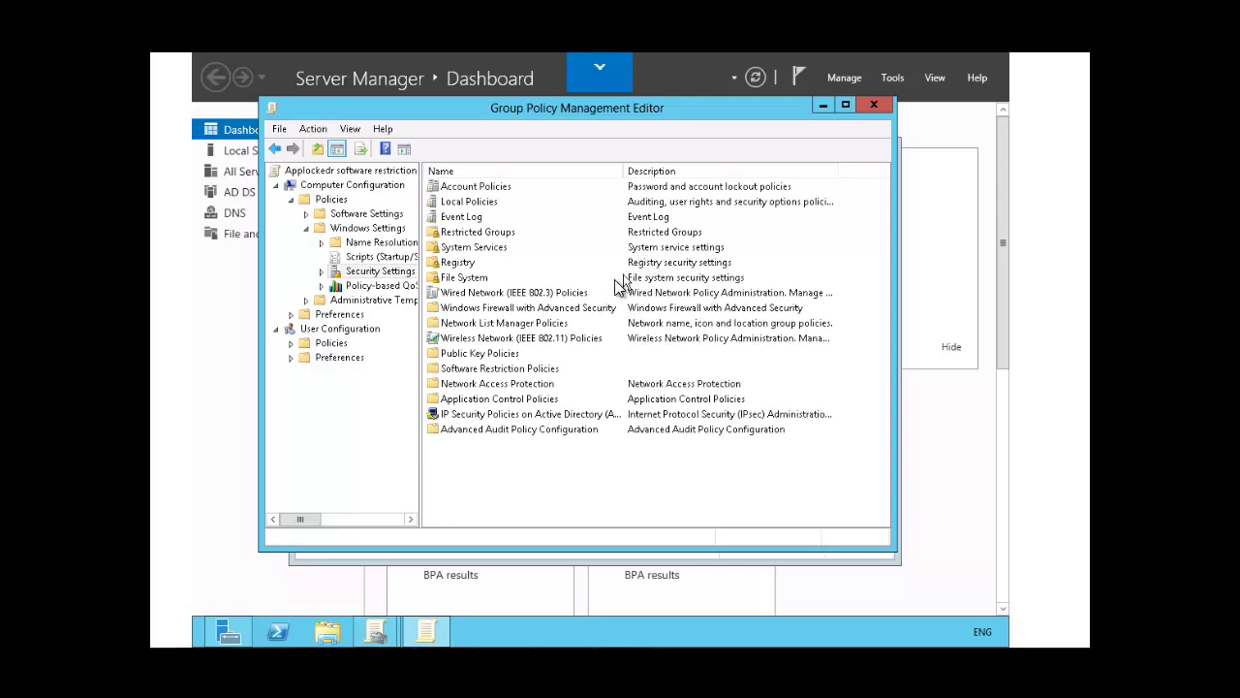
{"action": "double_click", "coordinate": [502, 401]}
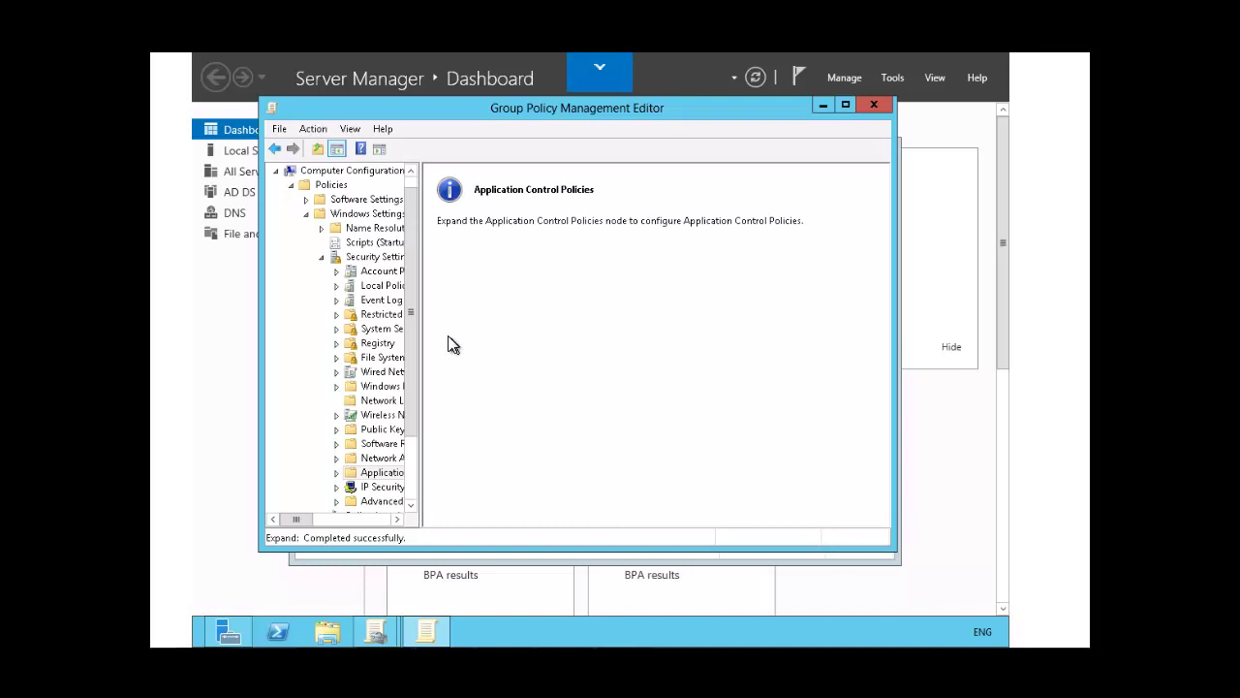
{"action": "left_click_drag", "start_coordinate": [418, 327], "coordinate": [549, 330]}
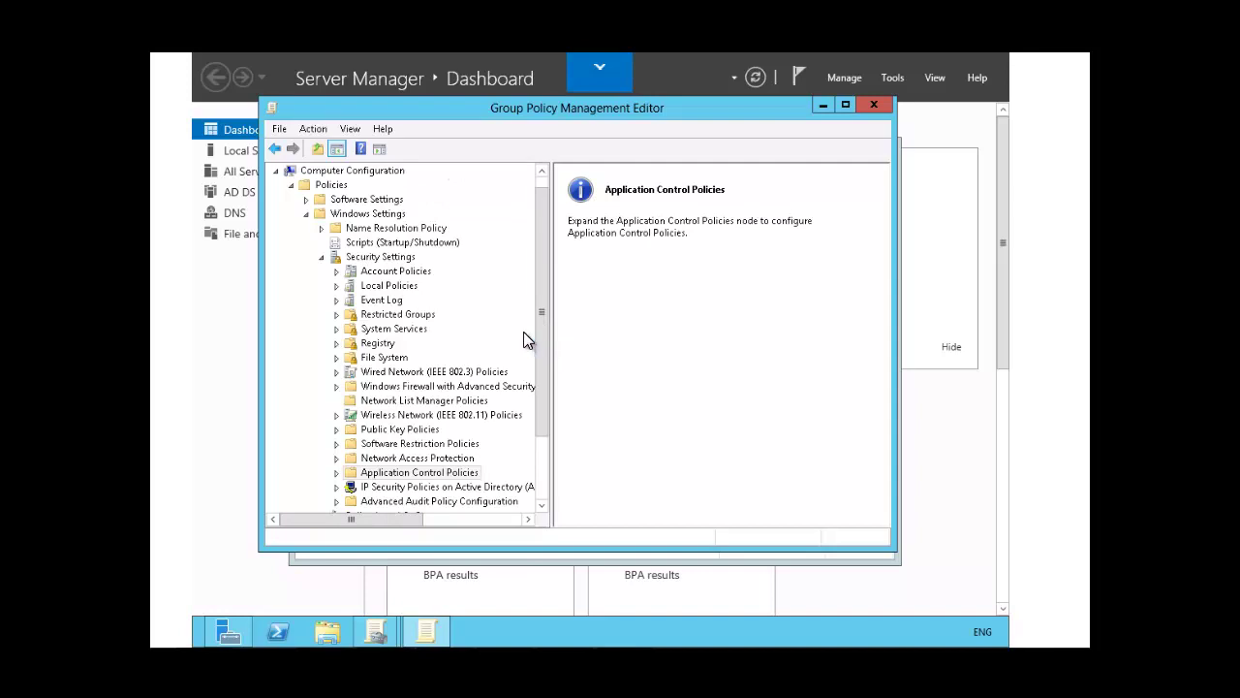
{"action": "left_click", "coordinate": [337, 473]}
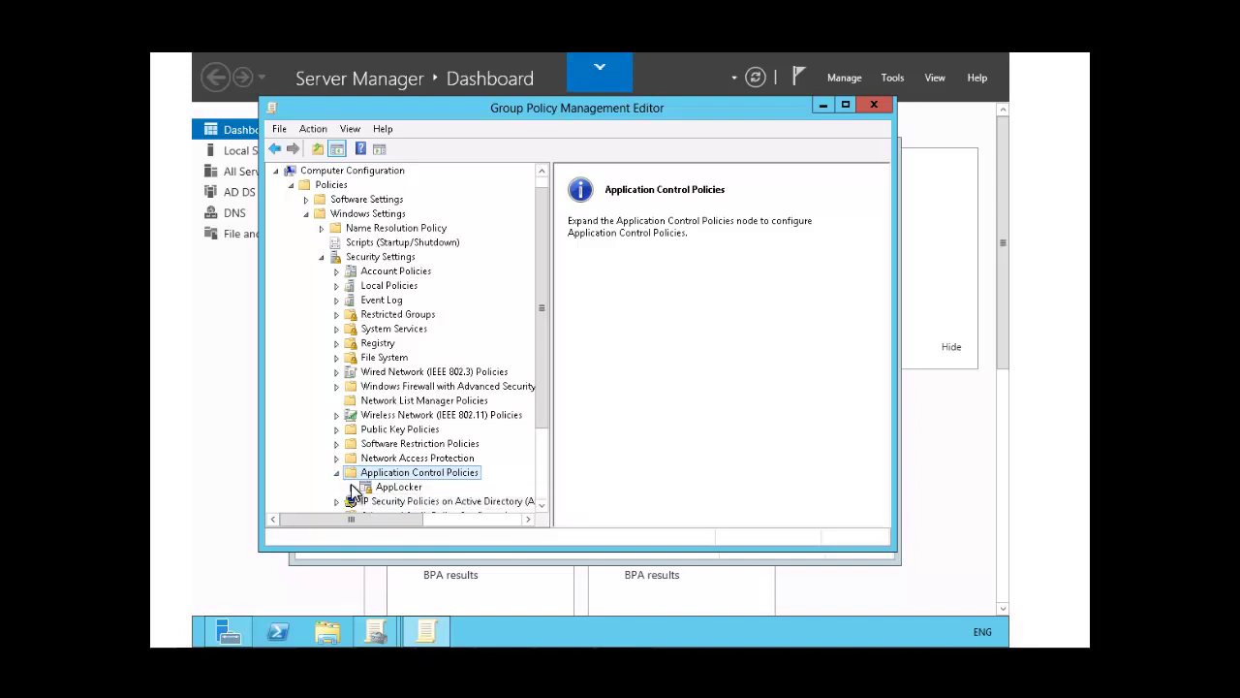
{"action": "left_click", "coordinate": [351, 488]}
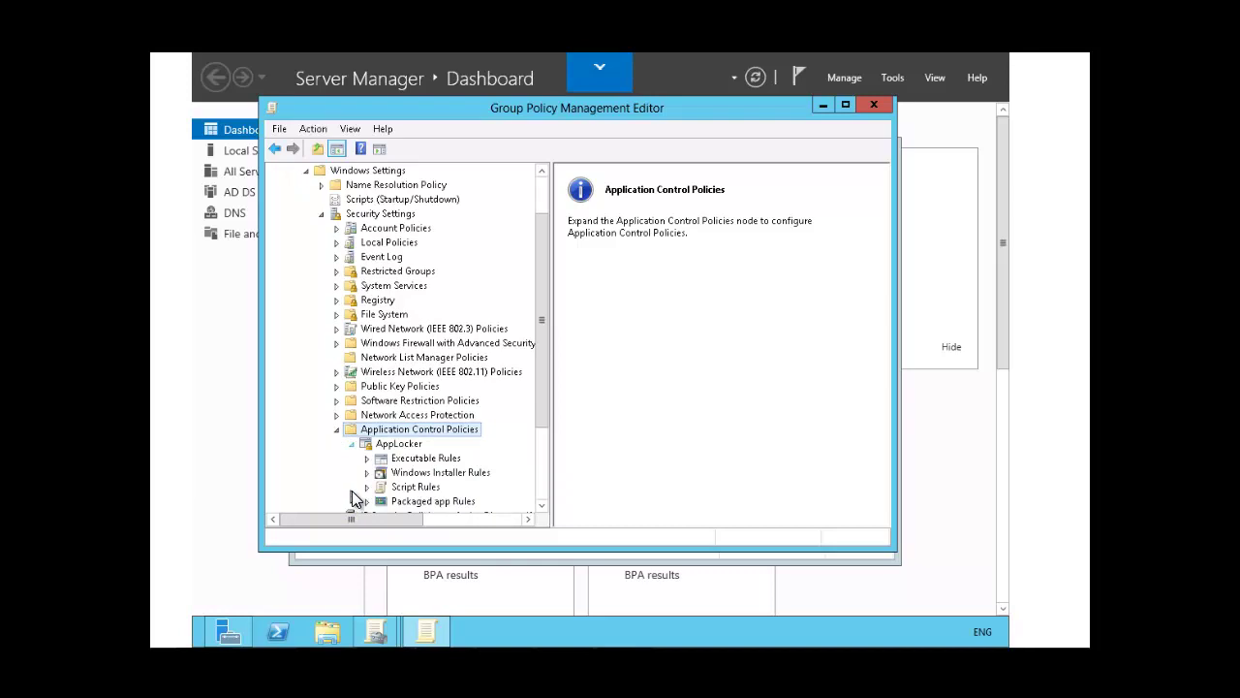
- Start a new AppLocker executable rule, pass the introduction page, and set the rule's action to Deny
{"action": "left_click", "coordinate": [422, 461]}
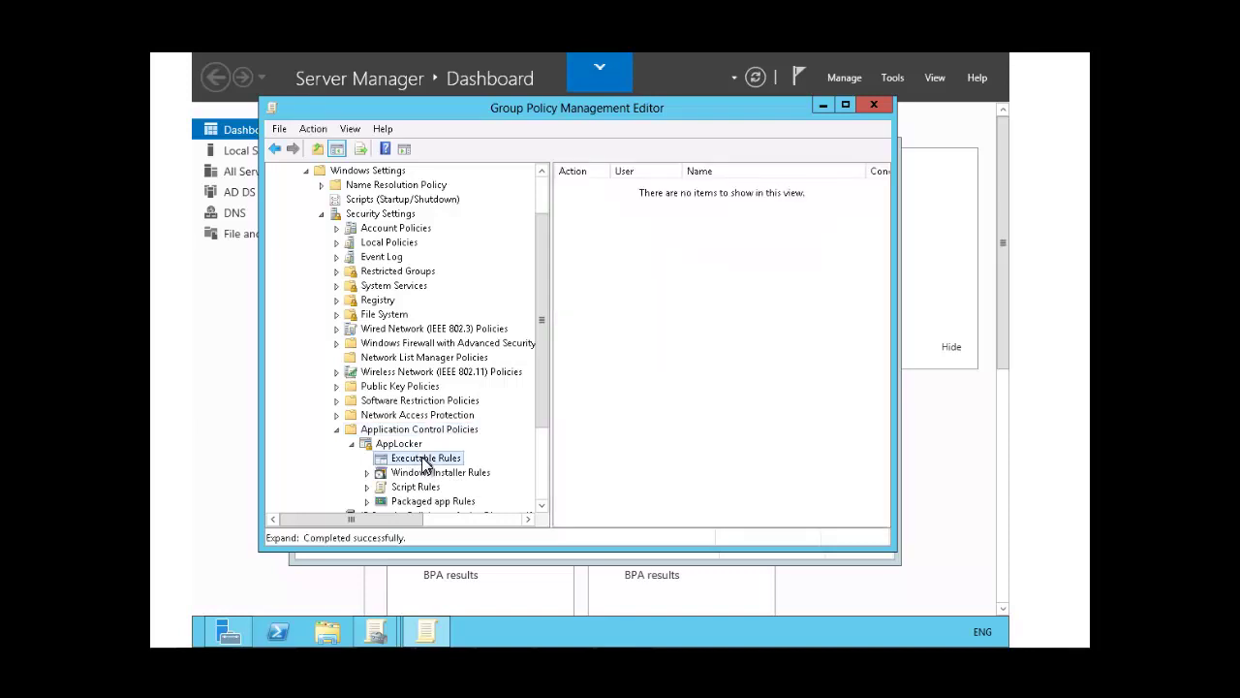
{"action": "right_click", "coordinate": [423, 462]}
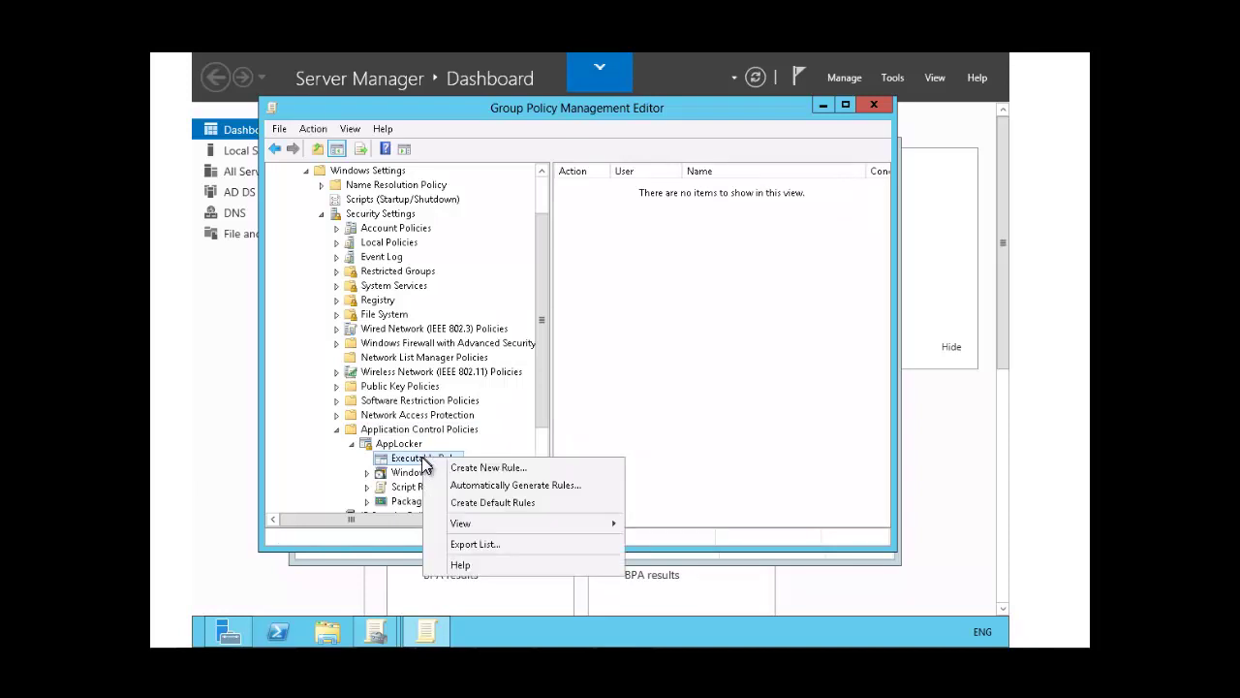
{"action": "left_click", "coordinate": [459, 468]}
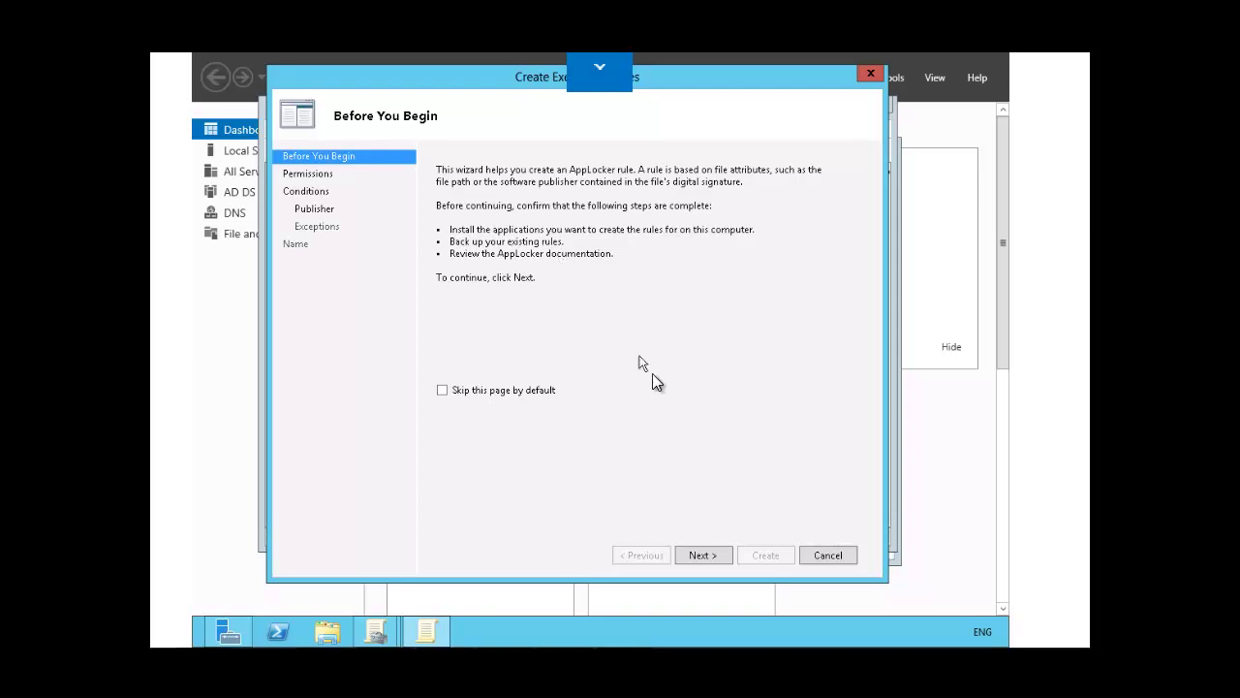
{"action": "left_click", "coordinate": [701, 554]}
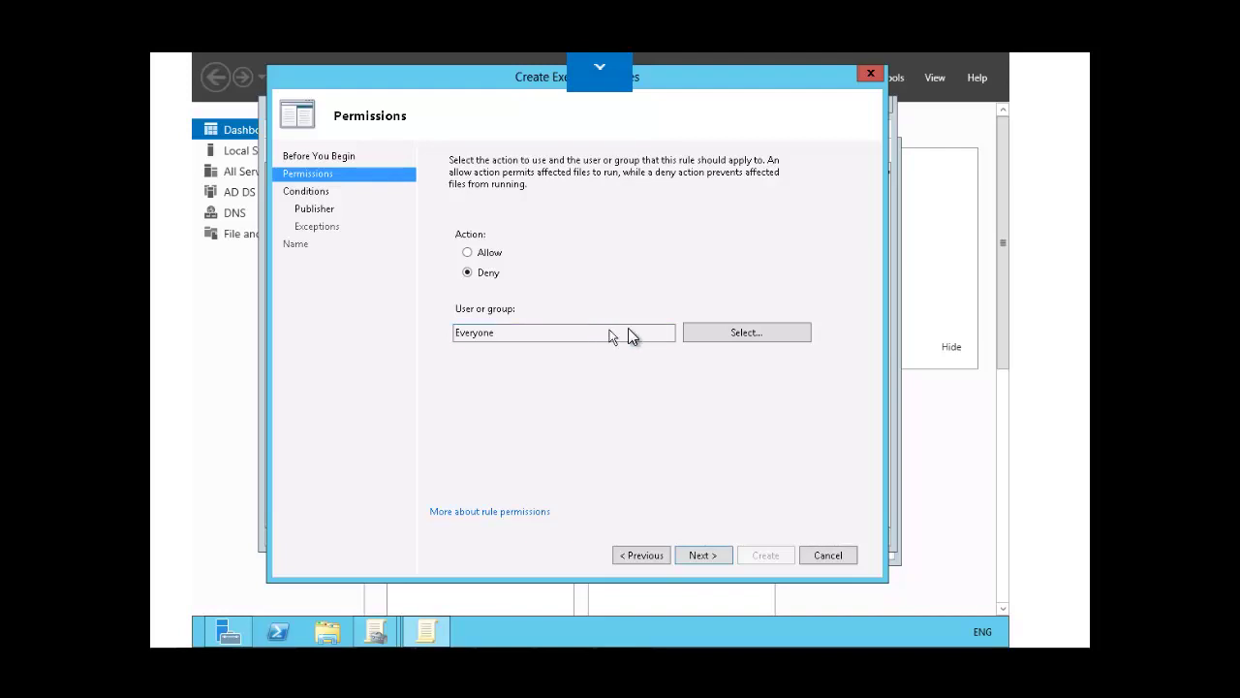
- Apply the deny rule to a single domain user instead of Everyone, picking the account from a directory search of Adatum.com
{"action": "left_click", "coordinate": [744, 331]}
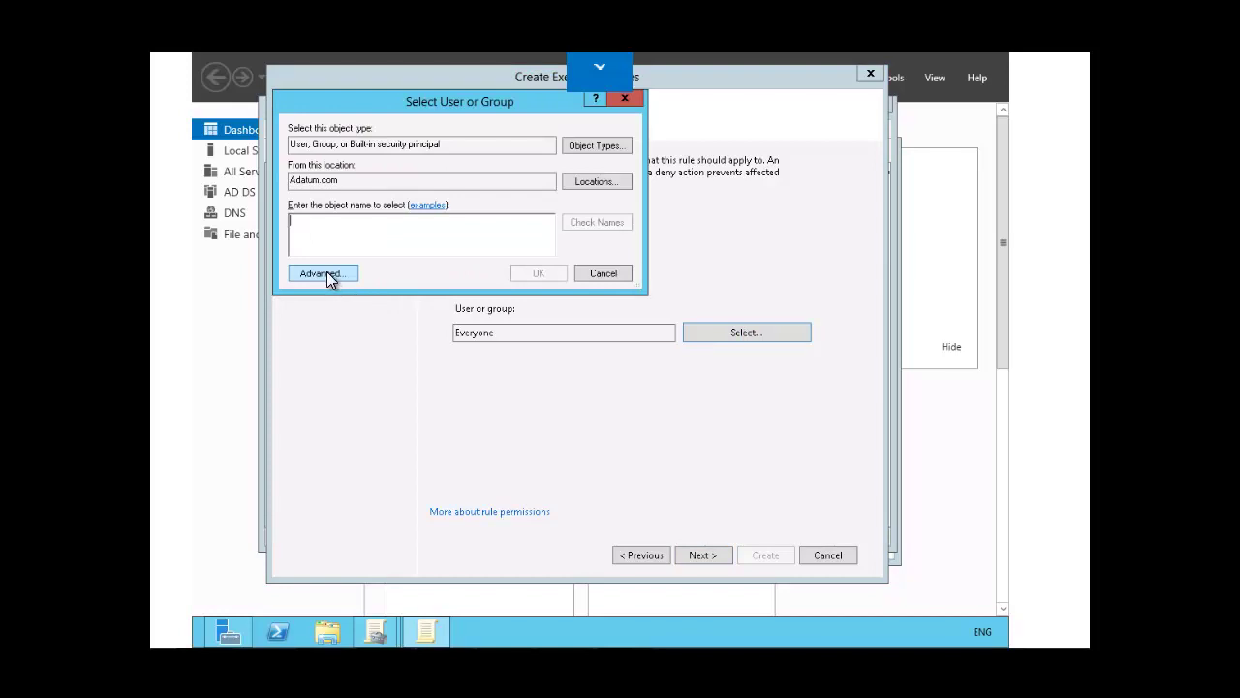
{"action": "left_click", "coordinate": [327, 272]}
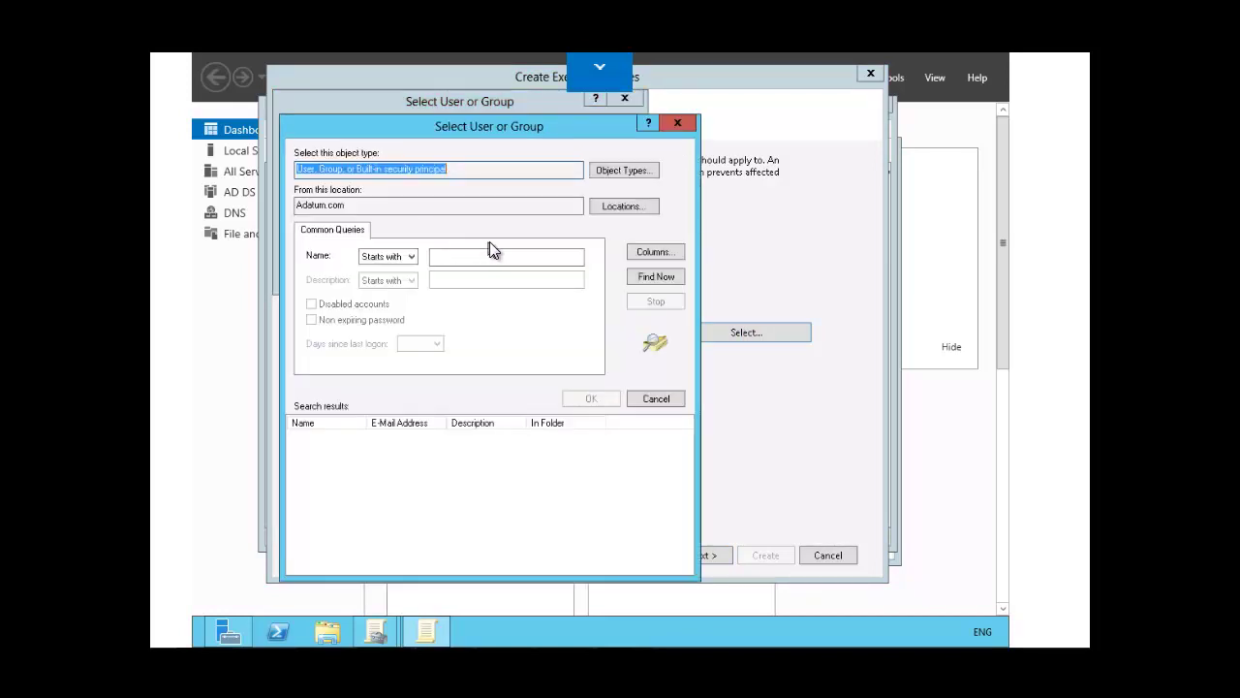
{"action": "left_click", "coordinate": [645, 277]}
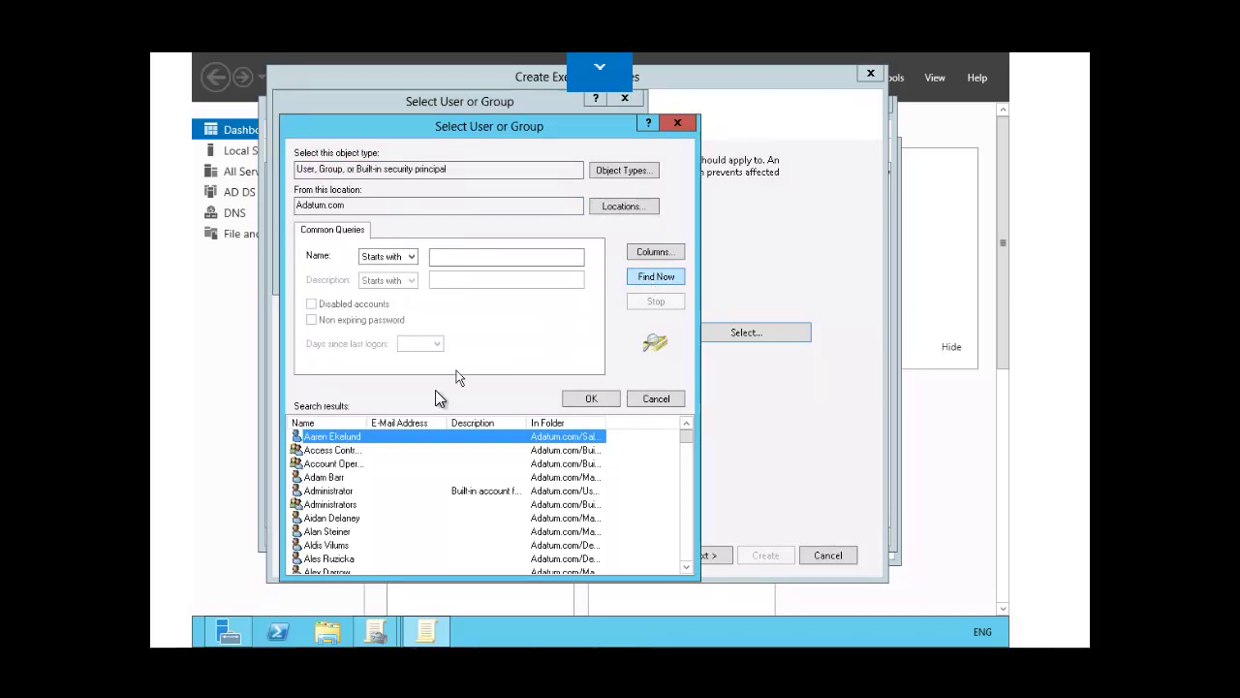
{"action": "left_click", "coordinate": [330, 478]}
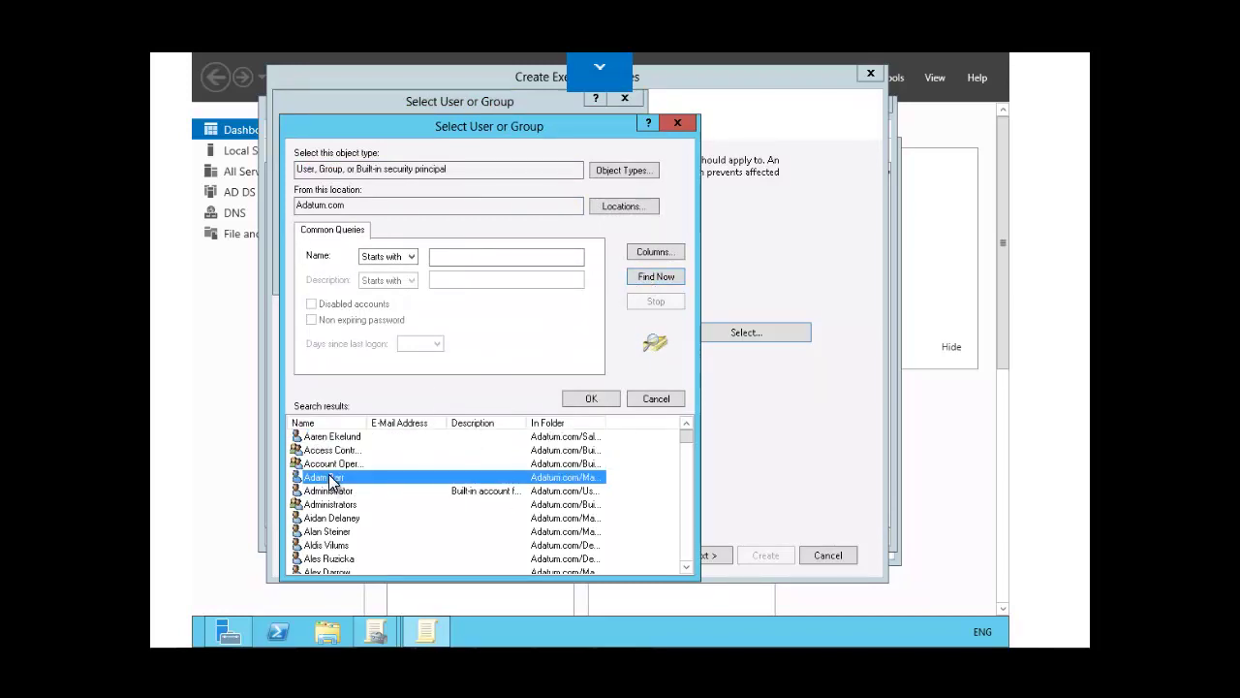
{"action": "left_click", "coordinate": [586, 398]}
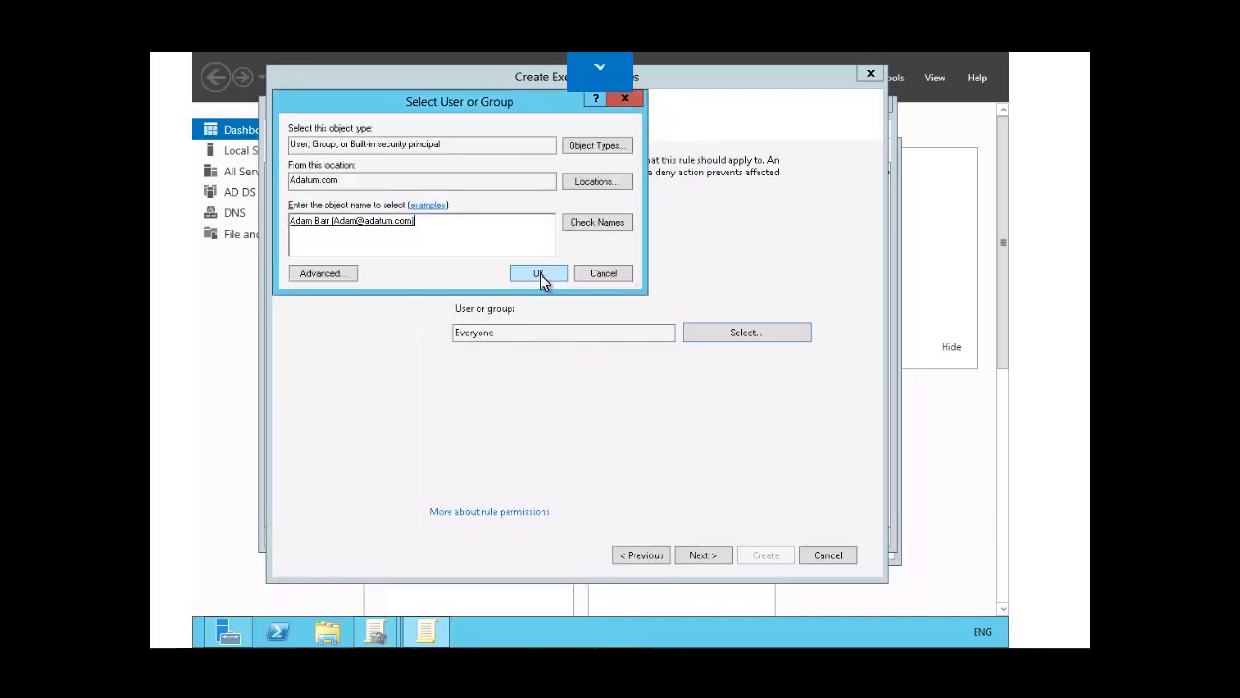
{"action": "left_click", "coordinate": [540, 274]}
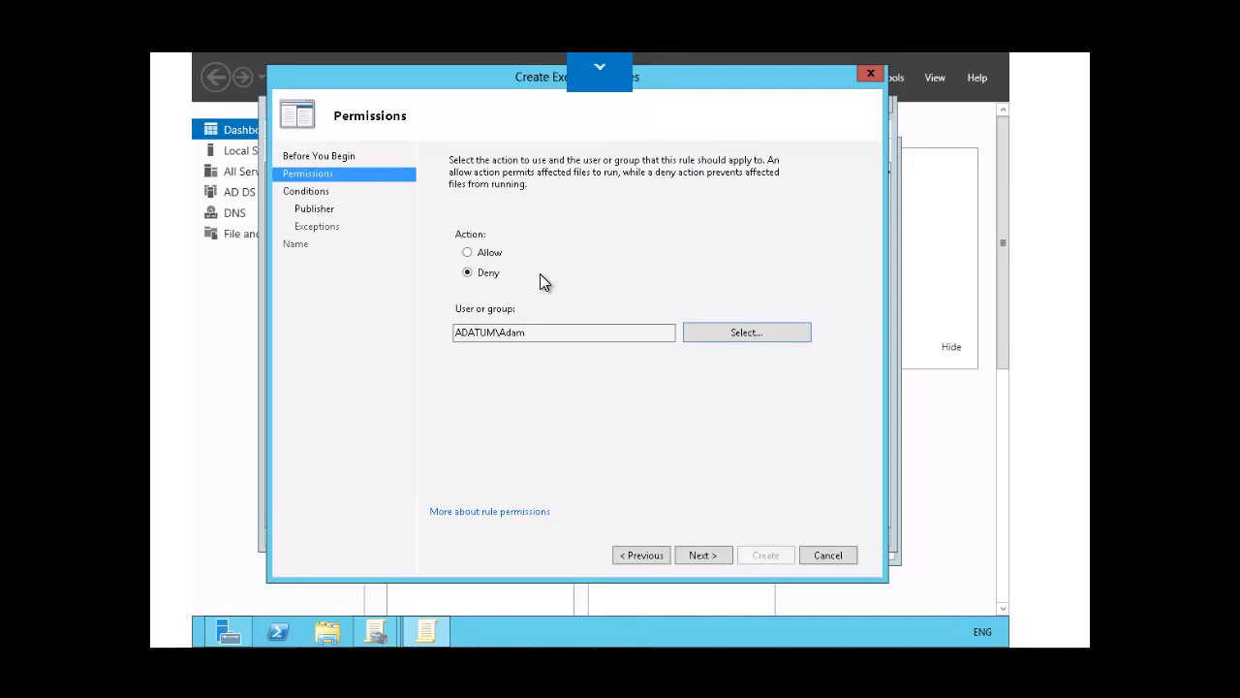
- Continue to the rule's conditions and use Path as the primary condition
{"action": "left_click", "coordinate": [703, 556]}
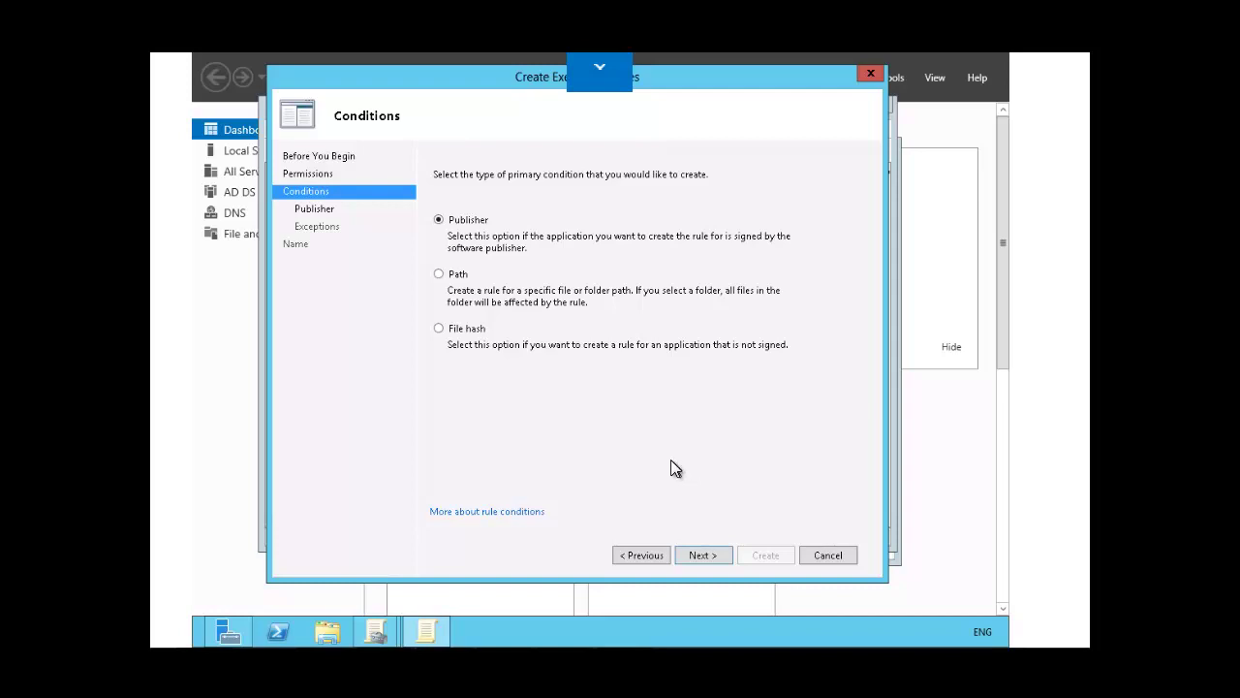
{"action": "left_click", "coordinate": [440, 275]}
{"action": "left_click", "coordinate": [697, 558]}
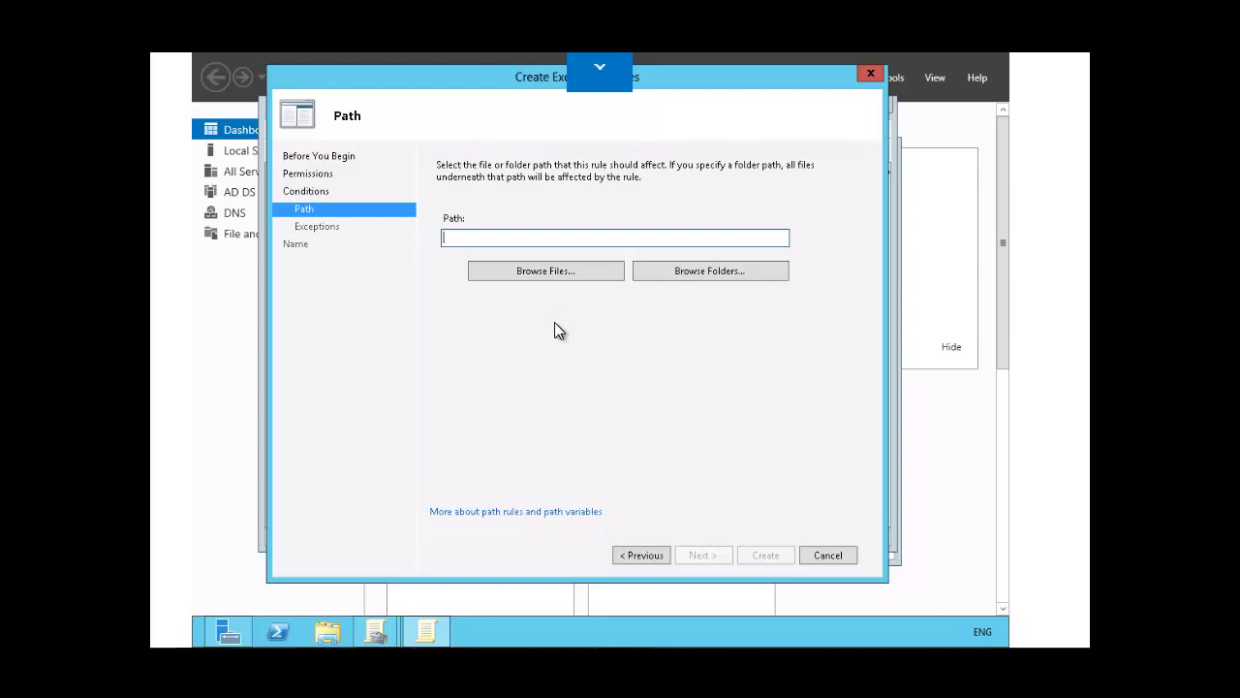
- Set the rule's path to iexplore.exe in Program Files\Internet Explorer, and create the rule together with the default executable rules
{"action": "left_click", "coordinate": [558, 272]}
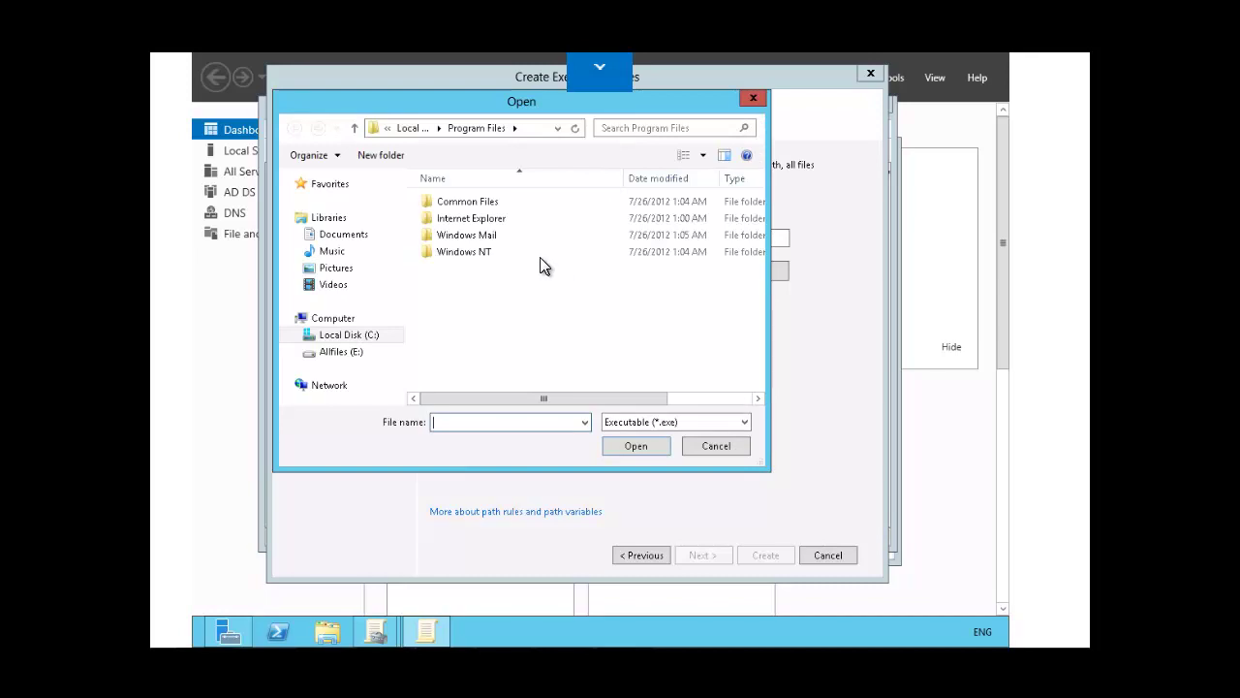
{"action": "double_click", "coordinate": [489, 223]}
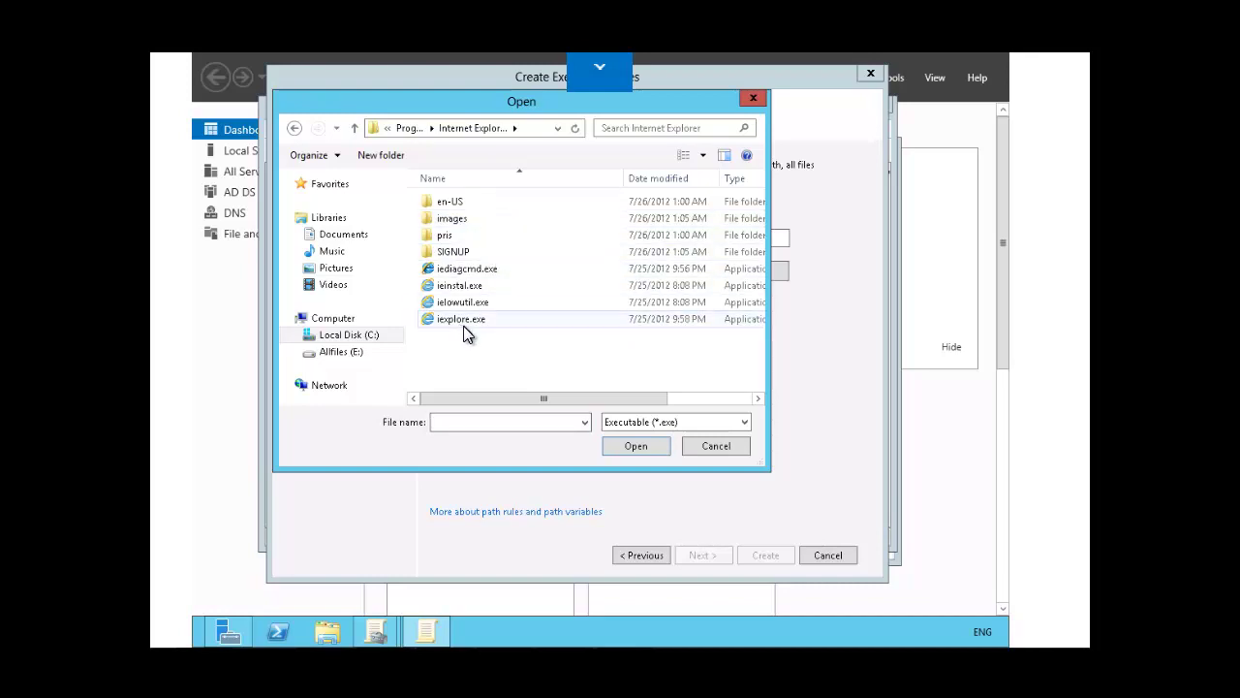
{"action": "mouse_move", "coordinate": [467, 326]}
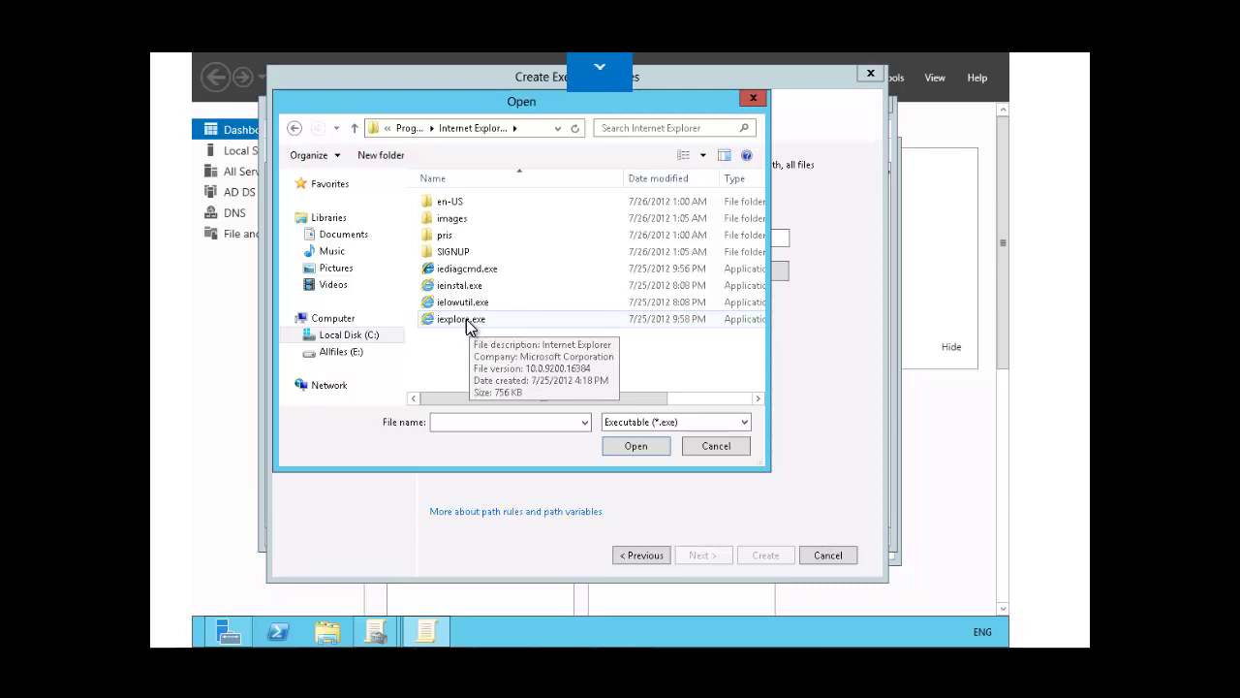
{"action": "left_click", "coordinate": [460, 328]}
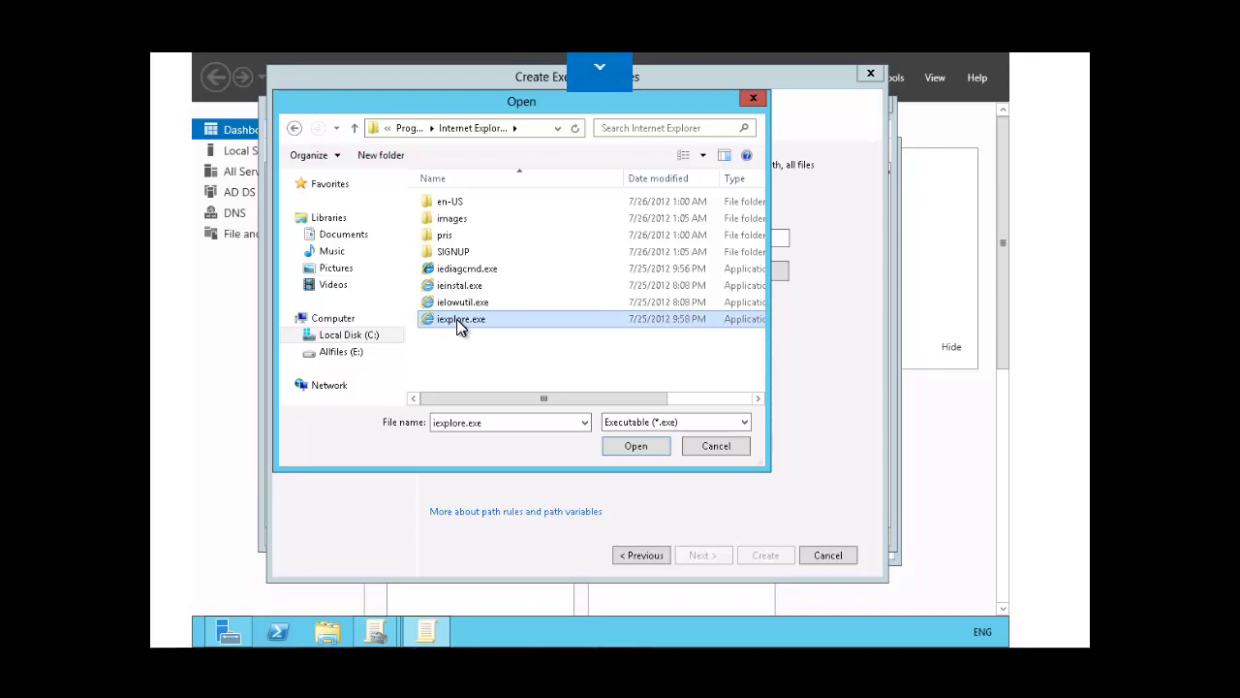
{"action": "left_click", "coordinate": [636, 448]}
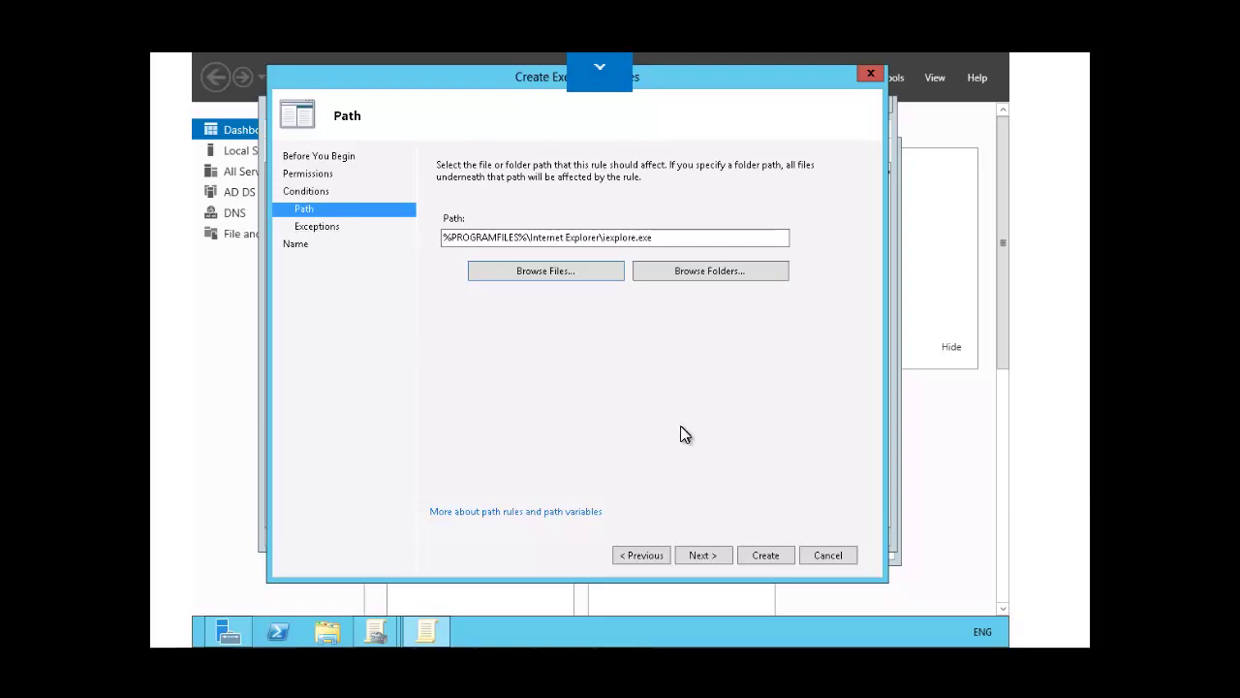
{"action": "left_click", "coordinate": [755, 553]}
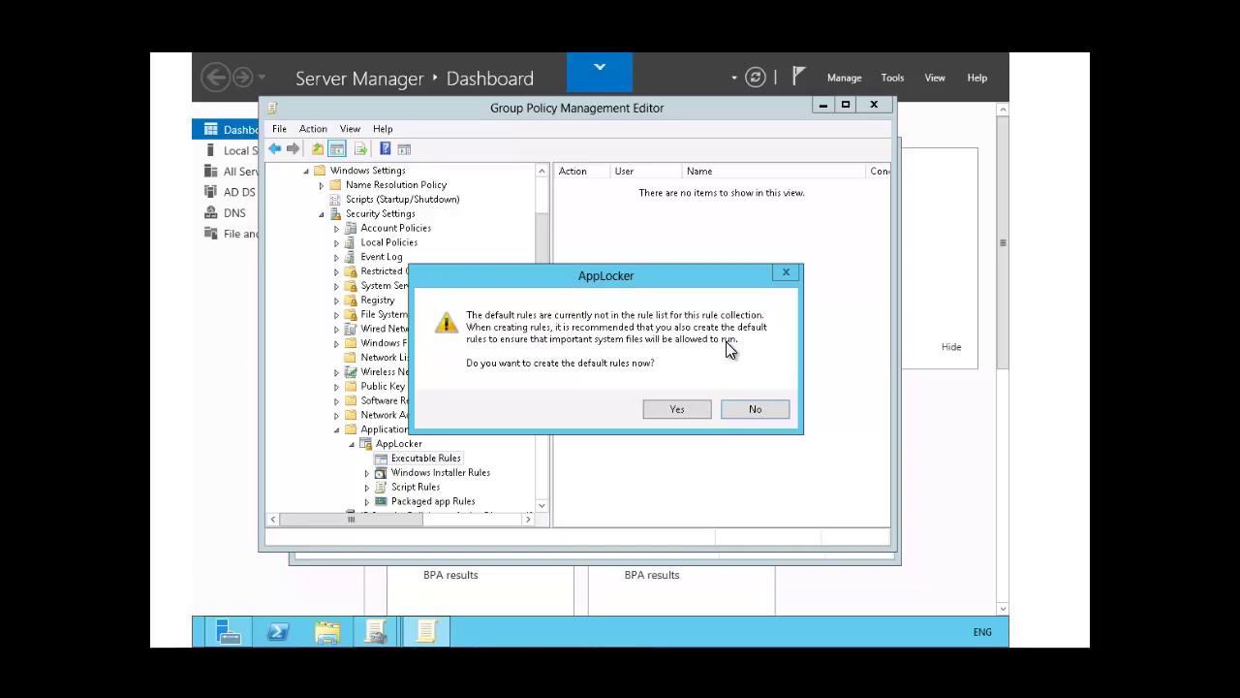
{"action": "left_click", "coordinate": [674, 410]}
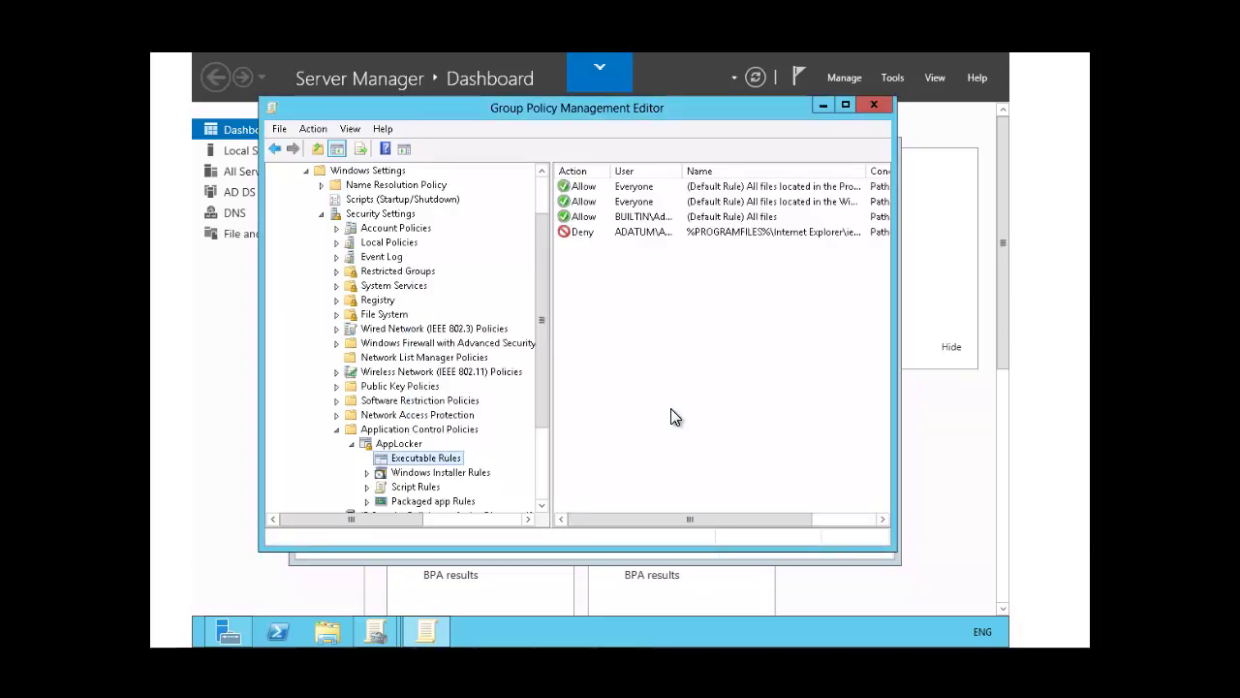